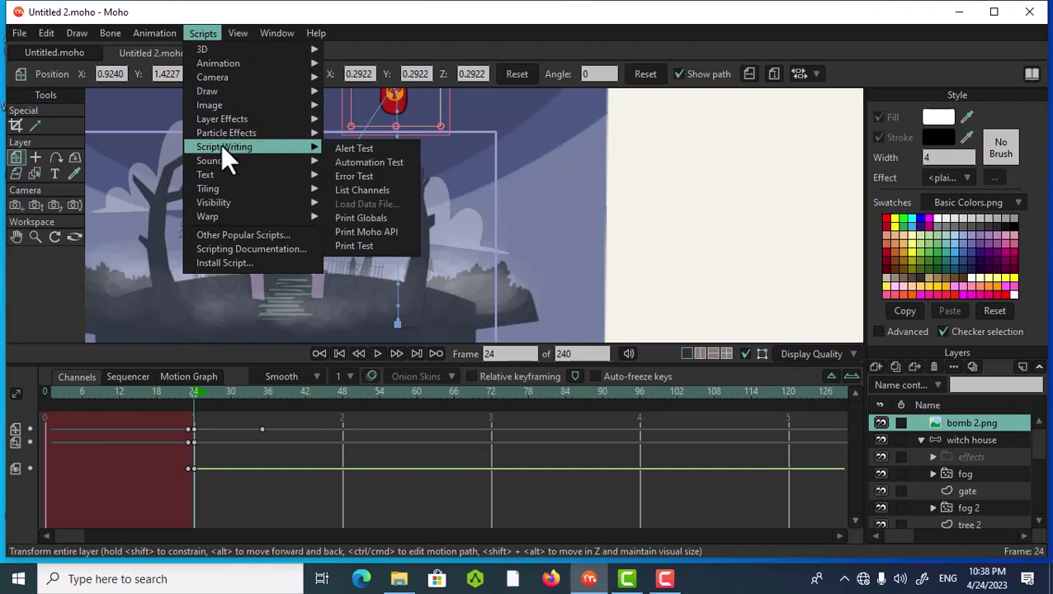
- Add a Smoke particle effect with the smoke distribution set to Wide
{"action": "mouse_move", "coordinate": [215, 133]}
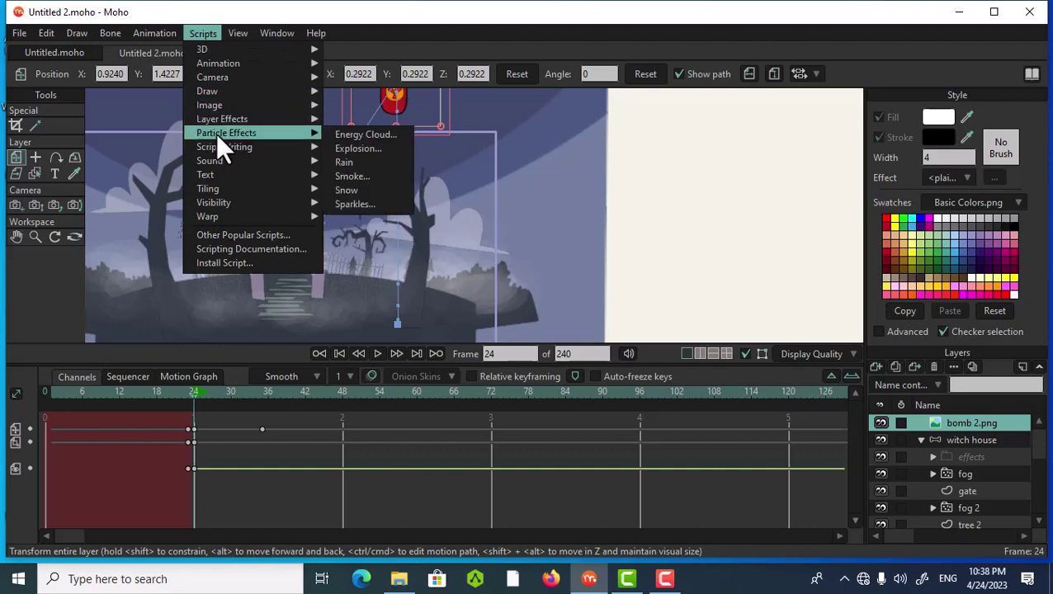
{"action": "left_click", "coordinate": [348, 176]}
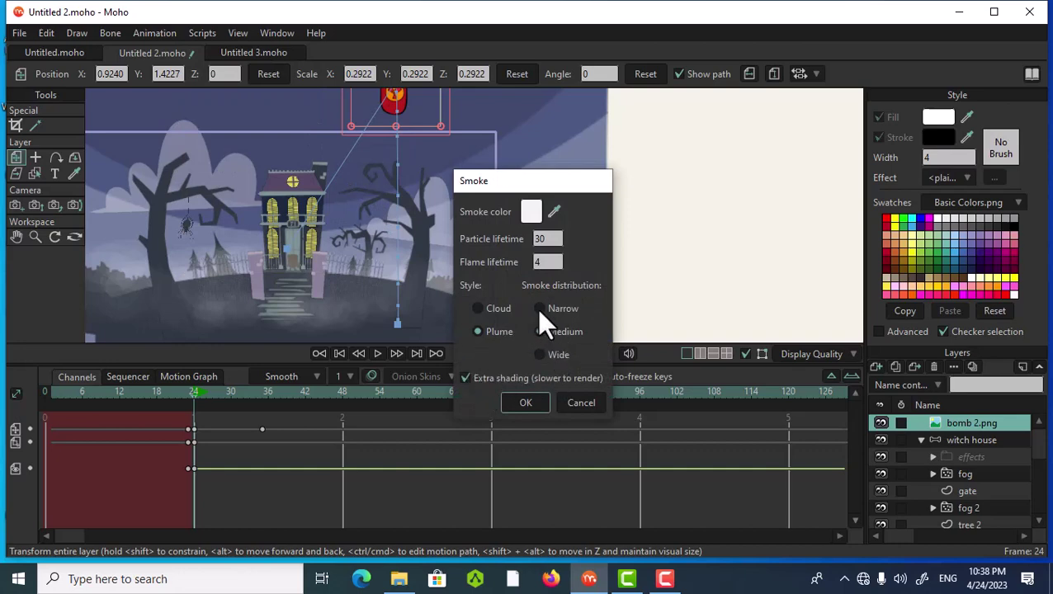
{"action": "left_click", "coordinate": [542, 356]}
{"action": "left_click", "coordinate": [535, 401]}
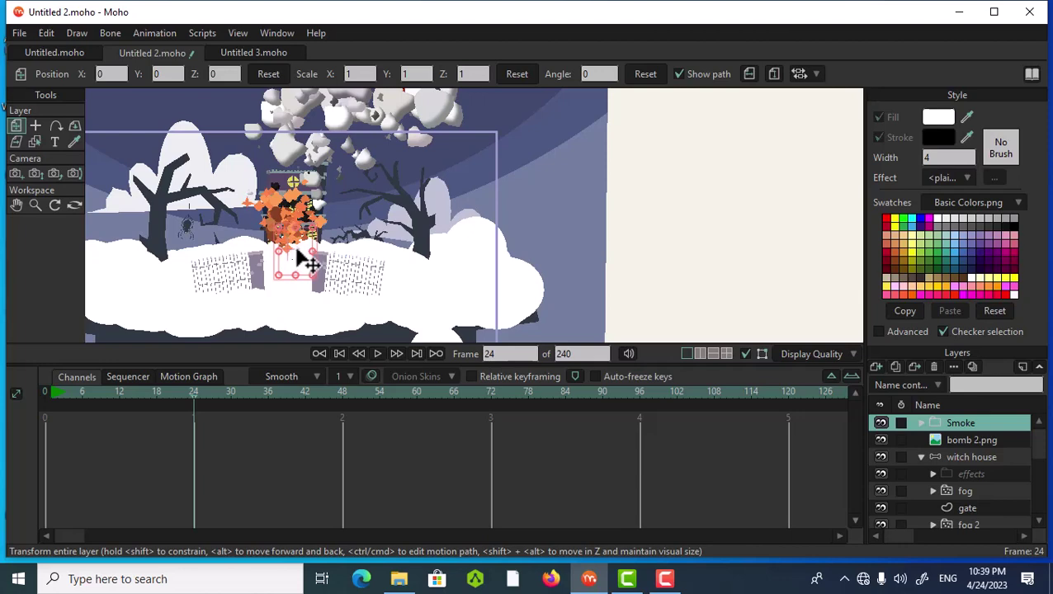
- Keyframe the Smoke layer onto the bomb at frame 24 (X about 0.92, Y about 1.25) and frame 34 (X about 0.93, Y about -0.72)
{"action": "left_click_drag", "start_coordinate": [305, 262], "coordinate": [413, 116]}
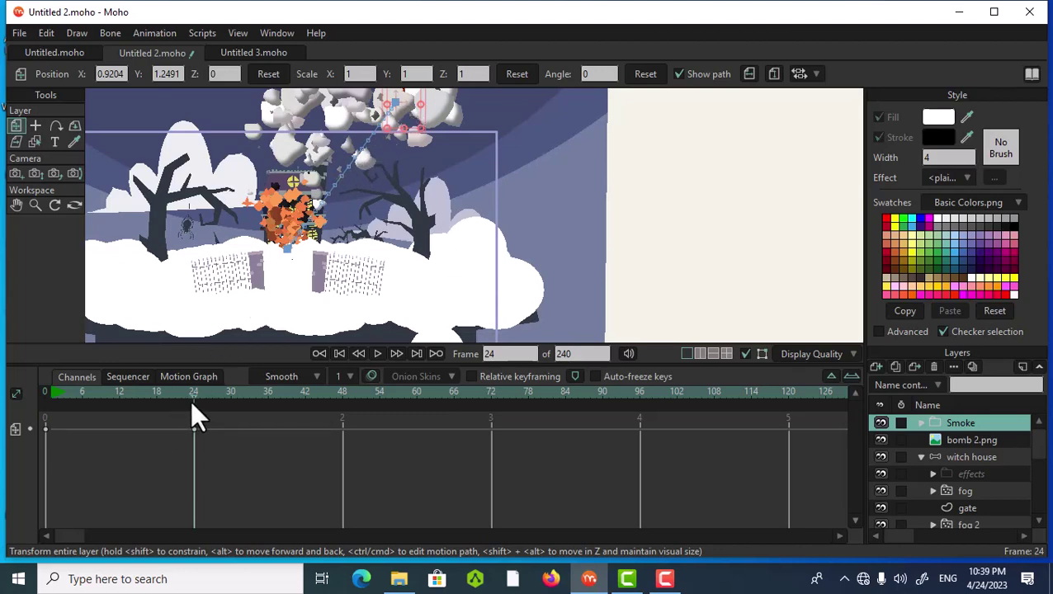
{"action": "left_click_drag", "start_coordinate": [195, 399], "coordinate": [257, 430]}
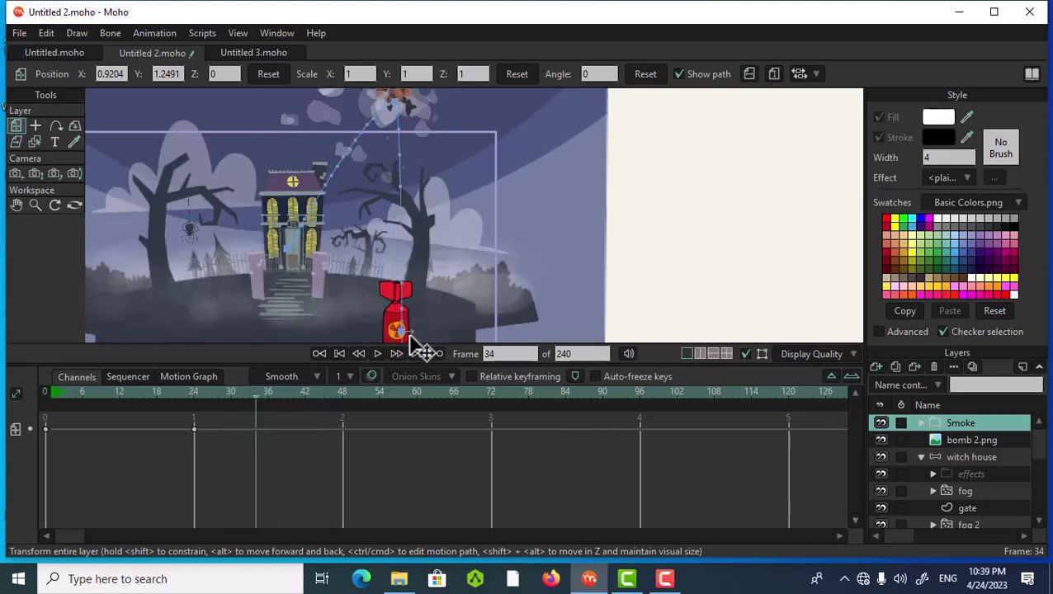
{"action": "left_click", "coordinate": [411, 350]}
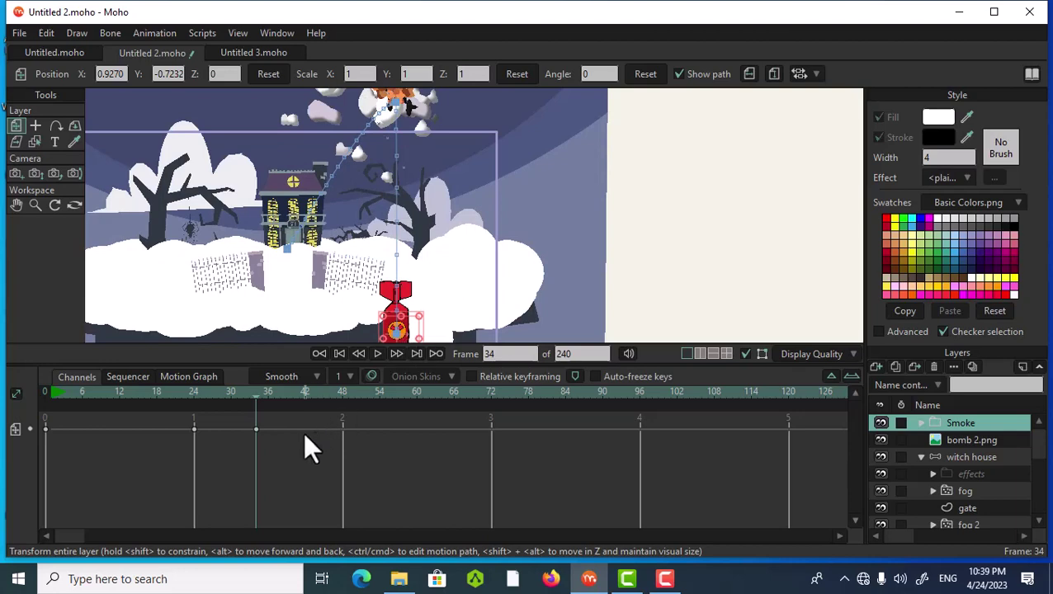
- Check the Smoke layer's settings at frame 22
{"action": "left_click_drag", "start_coordinate": [254, 394], "coordinate": [179, 462]}
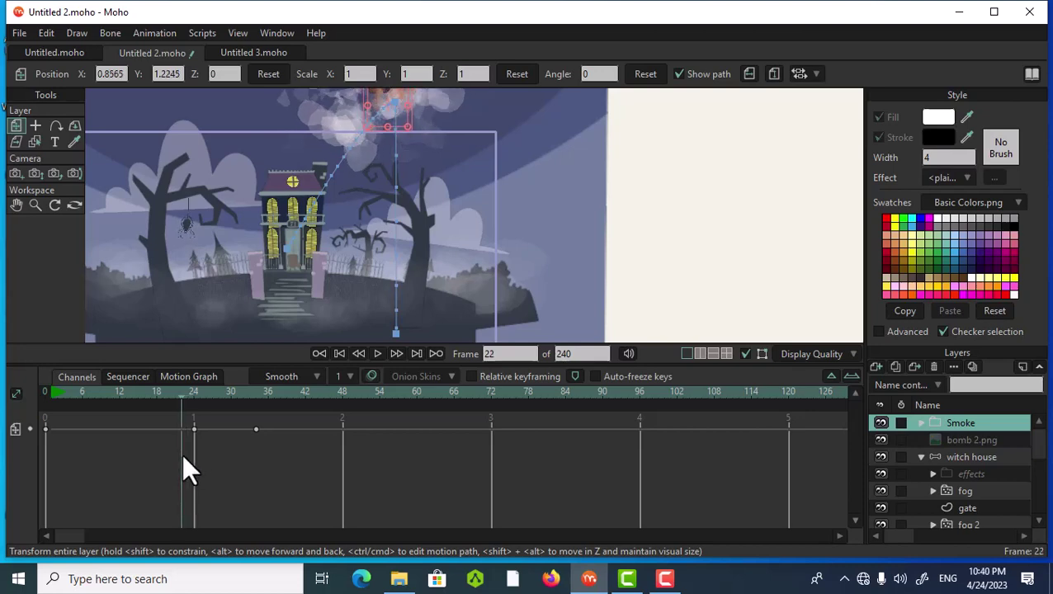
{"action": "double_click", "coordinate": [953, 424]}
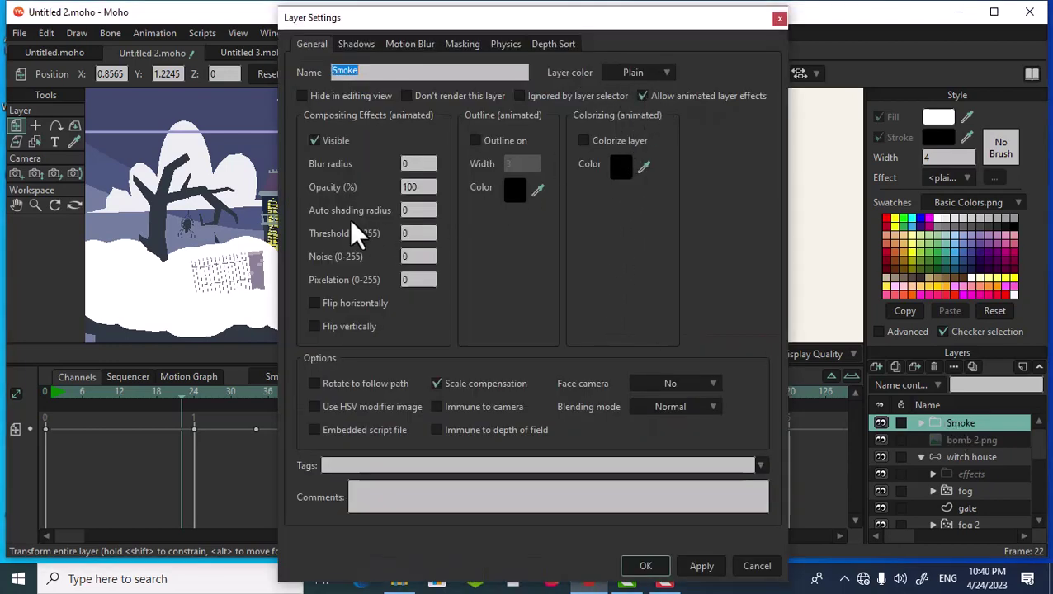
{"action": "left_click", "coordinate": [635, 568]}
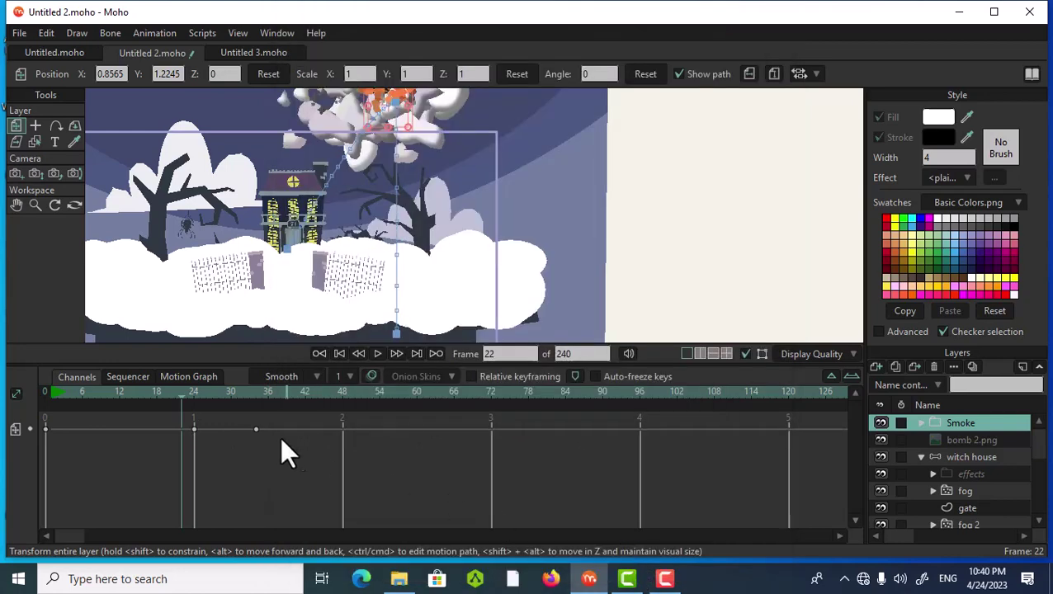
- Set the Smoke layer's opacity to 0% at frame 24
{"action": "left_click", "coordinate": [177, 396]}
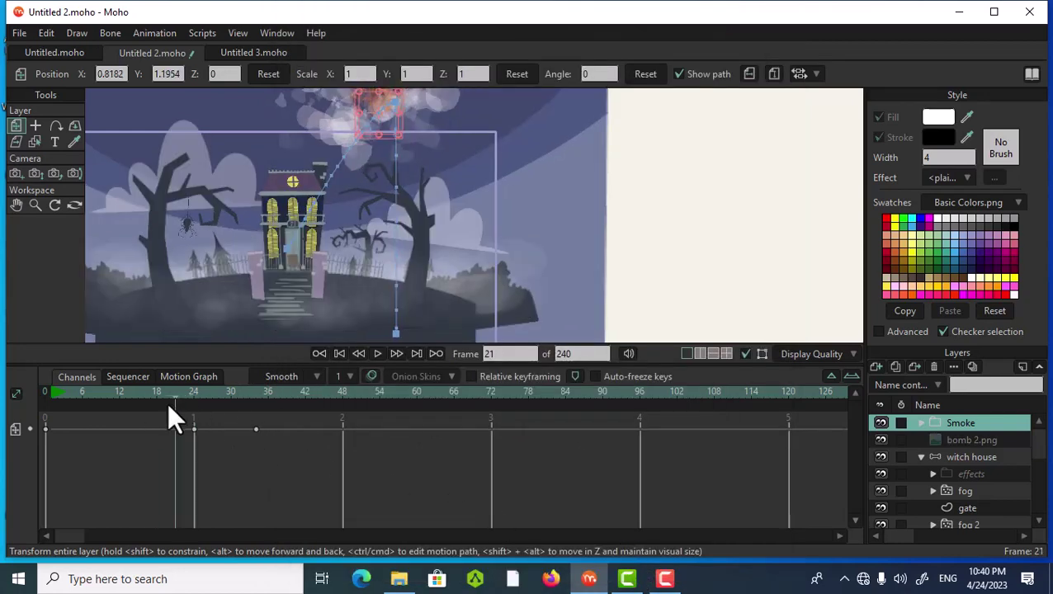
{"action": "left_click_drag", "start_coordinate": [167, 404], "coordinate": [192, 428]}
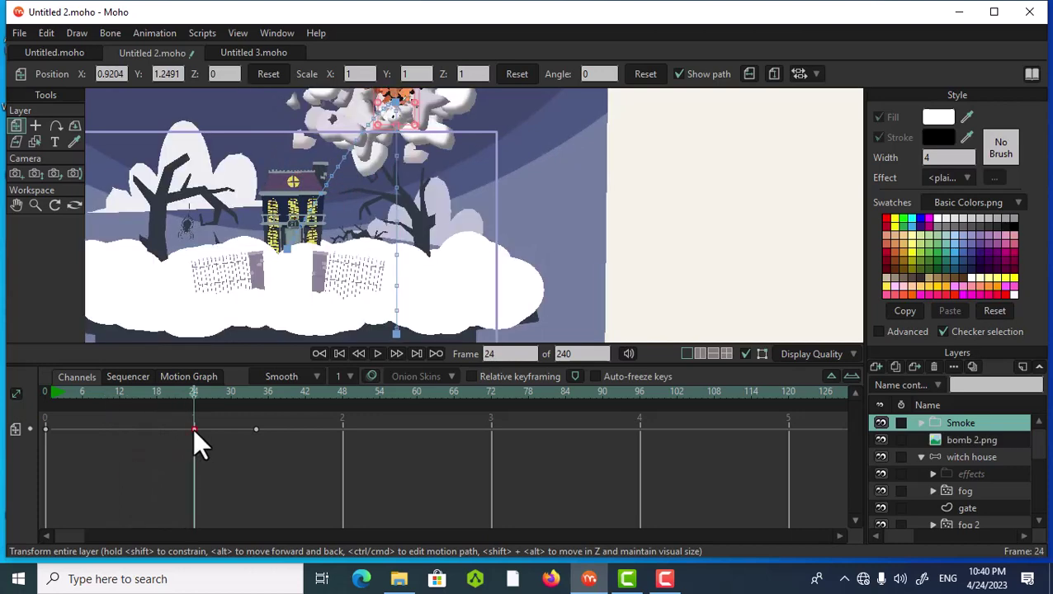
{"action": "double_click", "coordinate": [942, 424]}
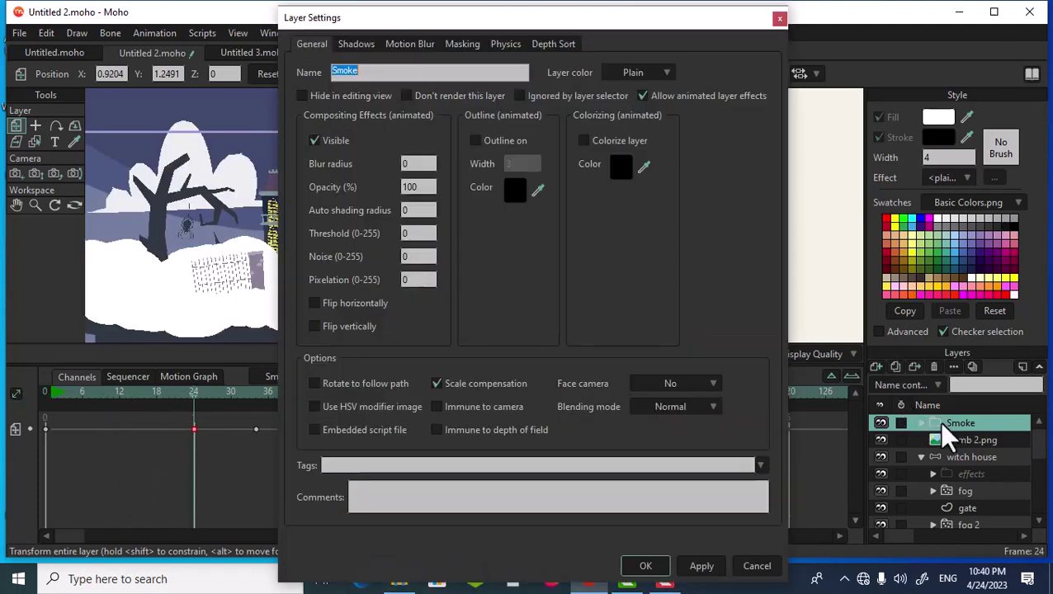
{"action": "left_click", "coordinate": [420, 187]}
{"action": "double_click", "coordinate": [421, 187]}
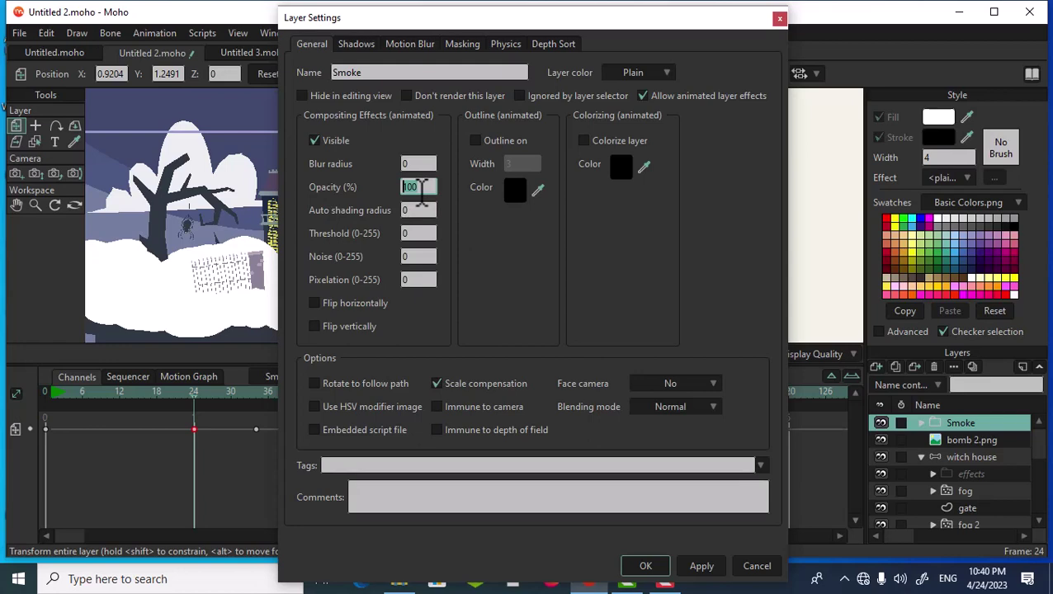
{"action": "type", "text": "0"}
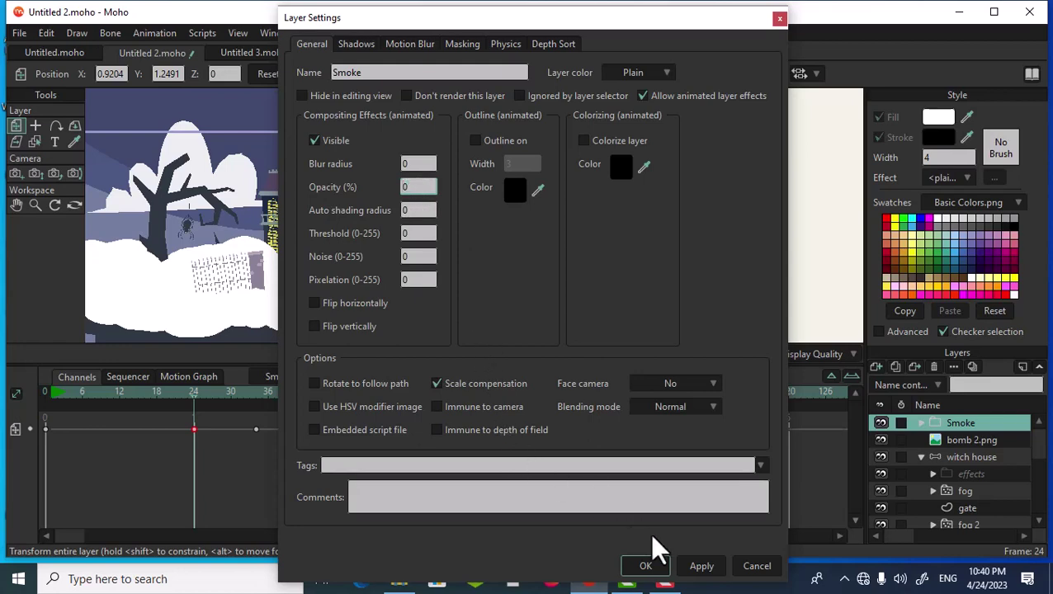
{"action": "left_click", "coordinate": [647, 568]}
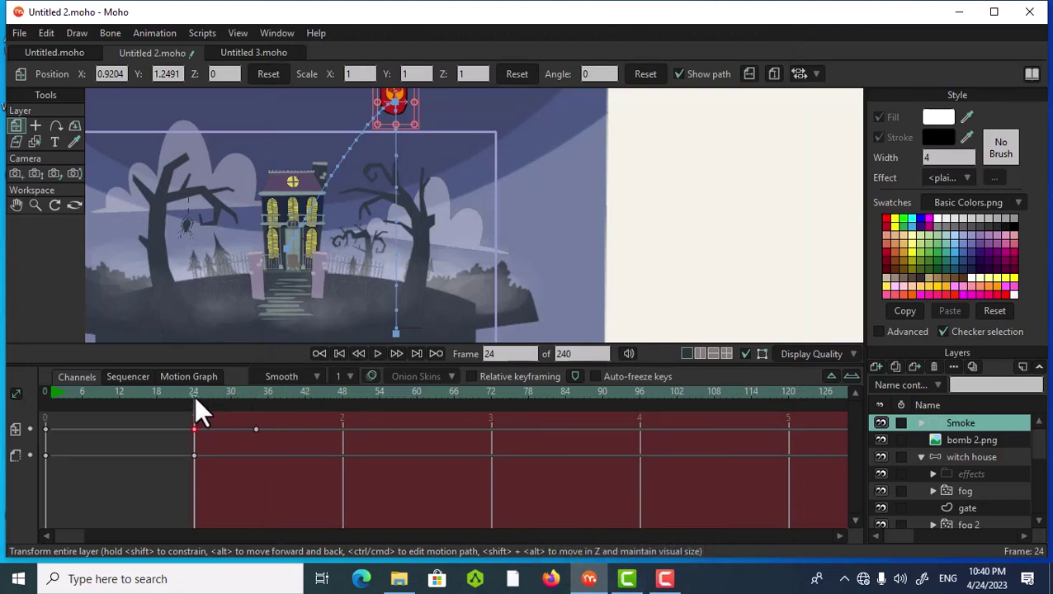
- Check the Smoke layer's opacity at frames 32, 14 and 0
{"action": "left_click_drag", "start_coordinate": [194, 397], "coordinate": [242, 404]}
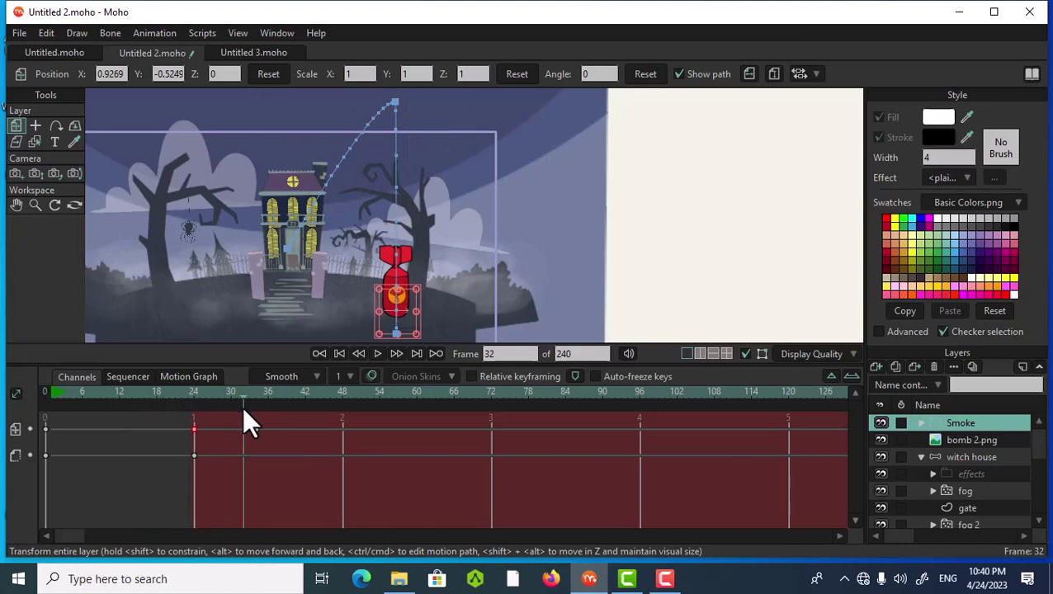
{"action": "left_click", "coordinate": [254, 428]}
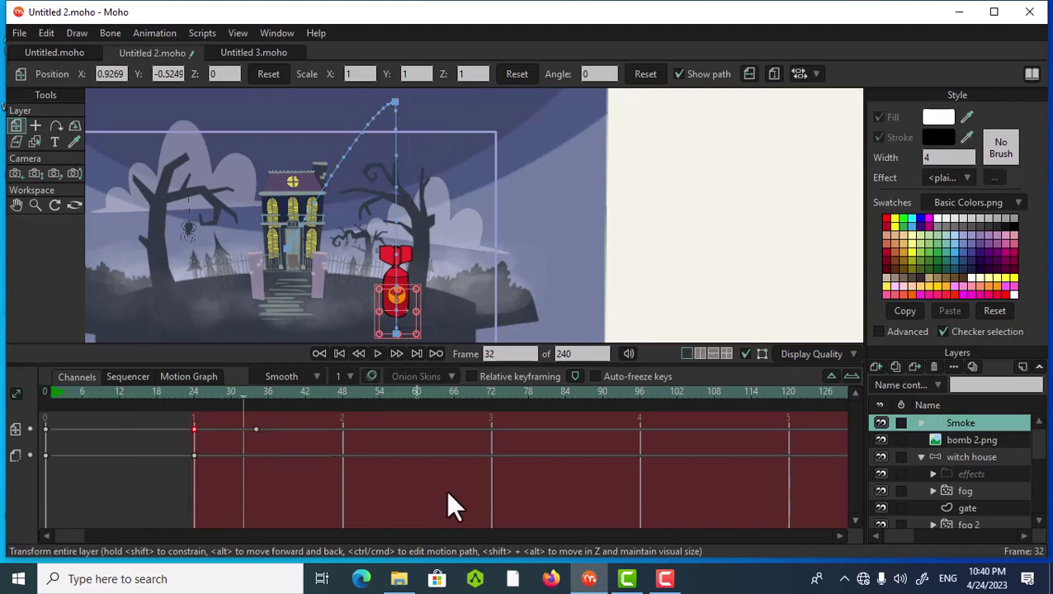
{"action": "double_click", "coordinate": [948, 424]}
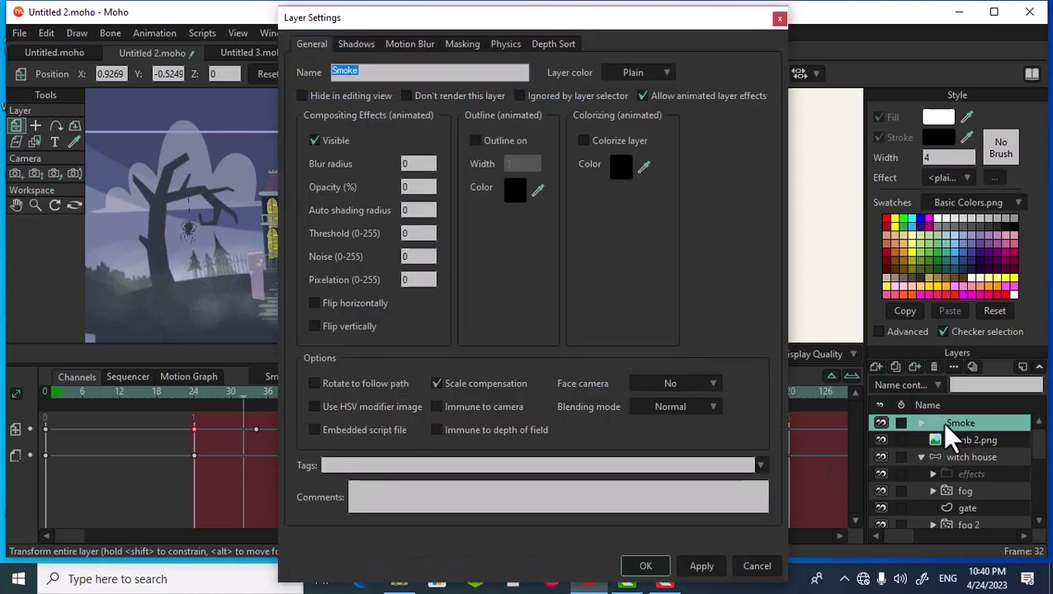
{"action": "left_click", "coordinate": [779, 17]}
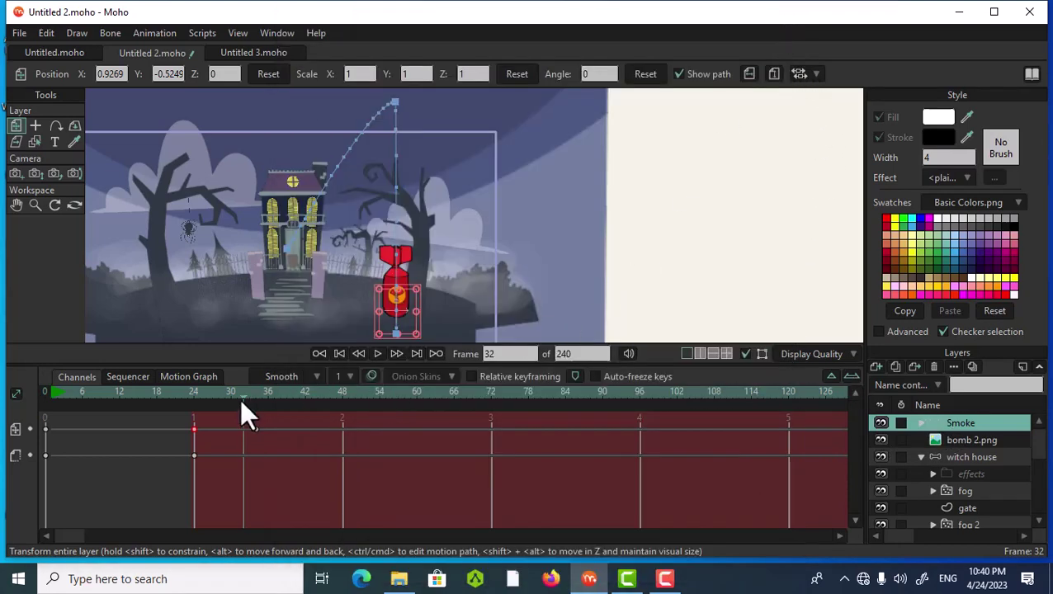
{"action": "left_click_drag", "start_coordinate": [237, 396], "coordinate": [131, 419]}
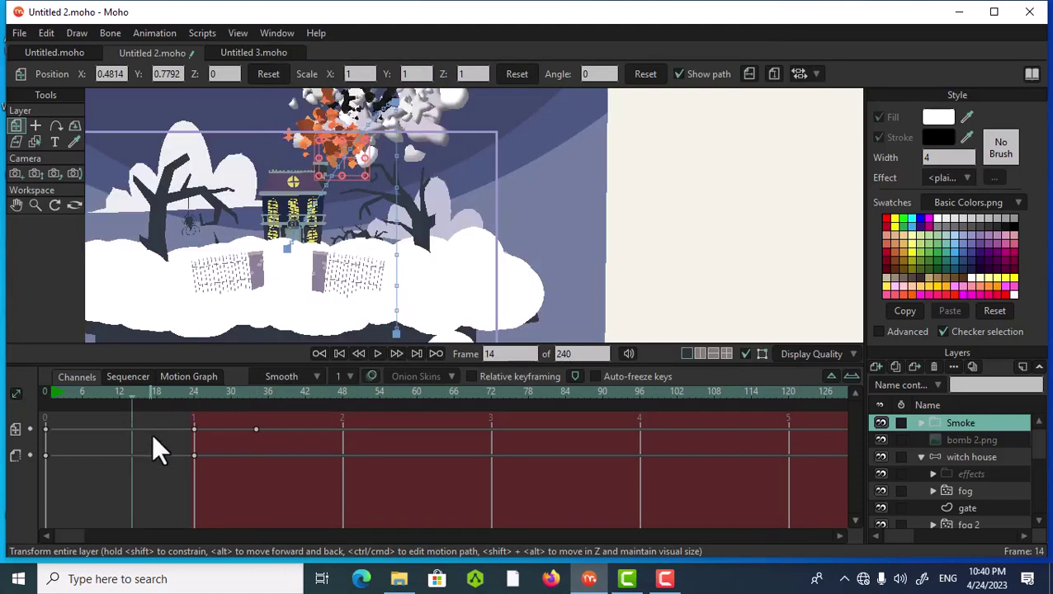
{"action": "double_click", "coordinate": [953, 424]}
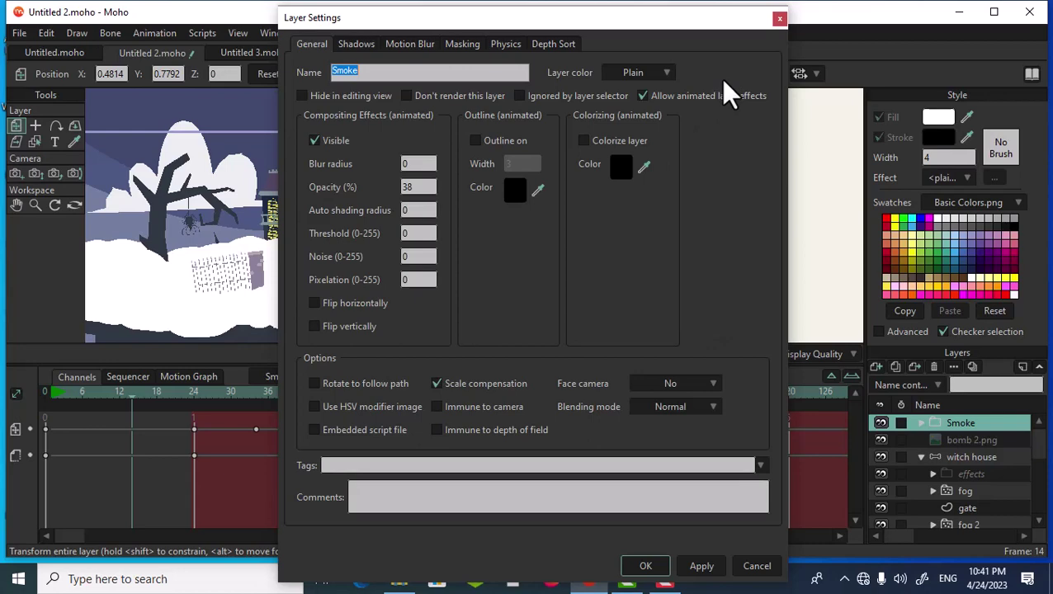
{"action": "left_click", "coordinate": [779, 18]}
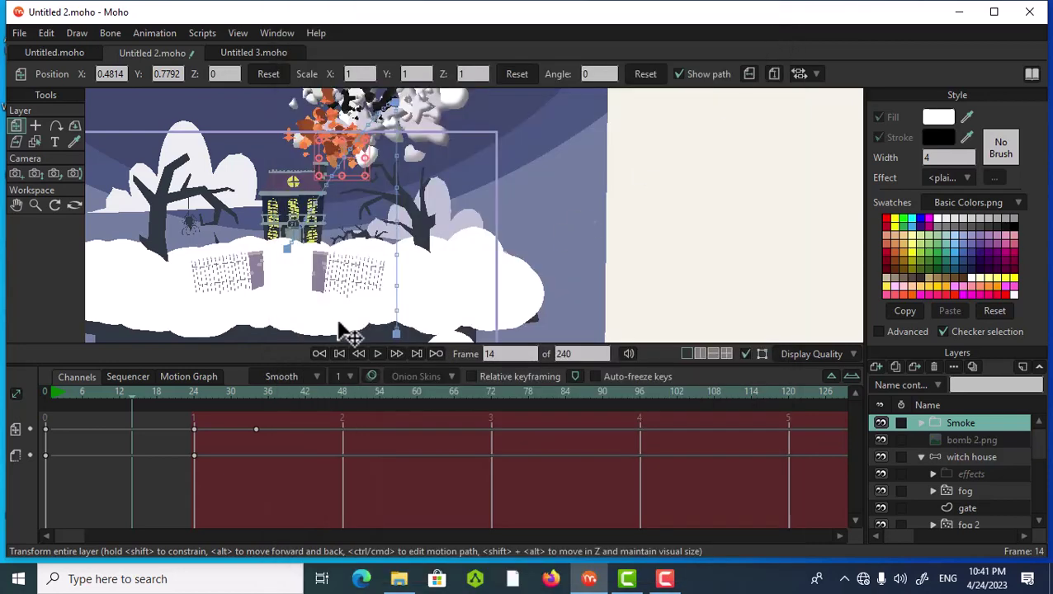
{"action": "left_click_drag", "start_coordinate": [128, 395], "coordinate": [8, 430]}
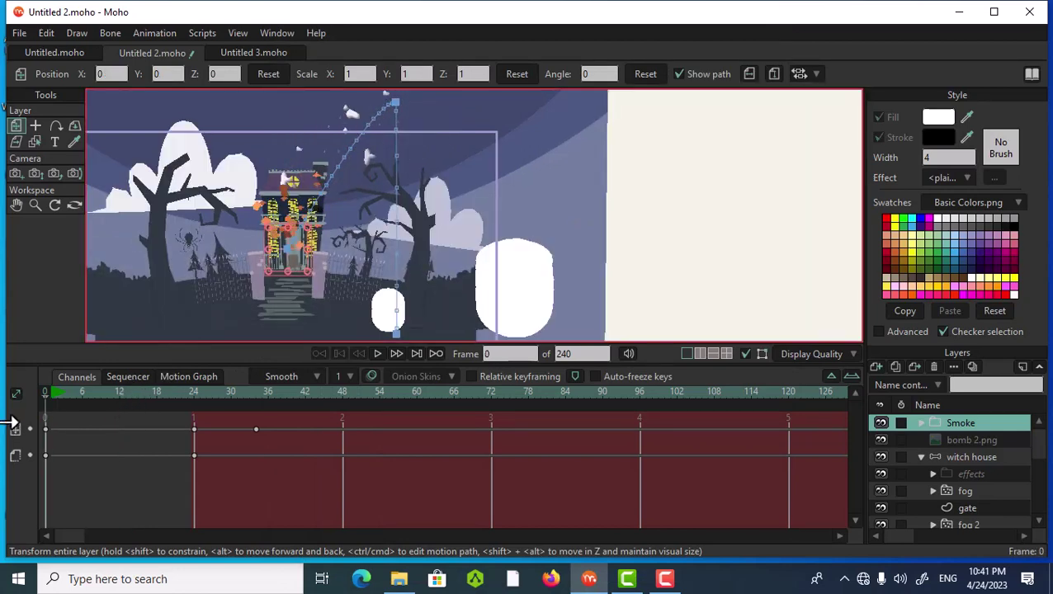
{"action": "double_click", "coordinate": [974, 425]}
{"action": "left_click", "coordinate": [419, 186]}
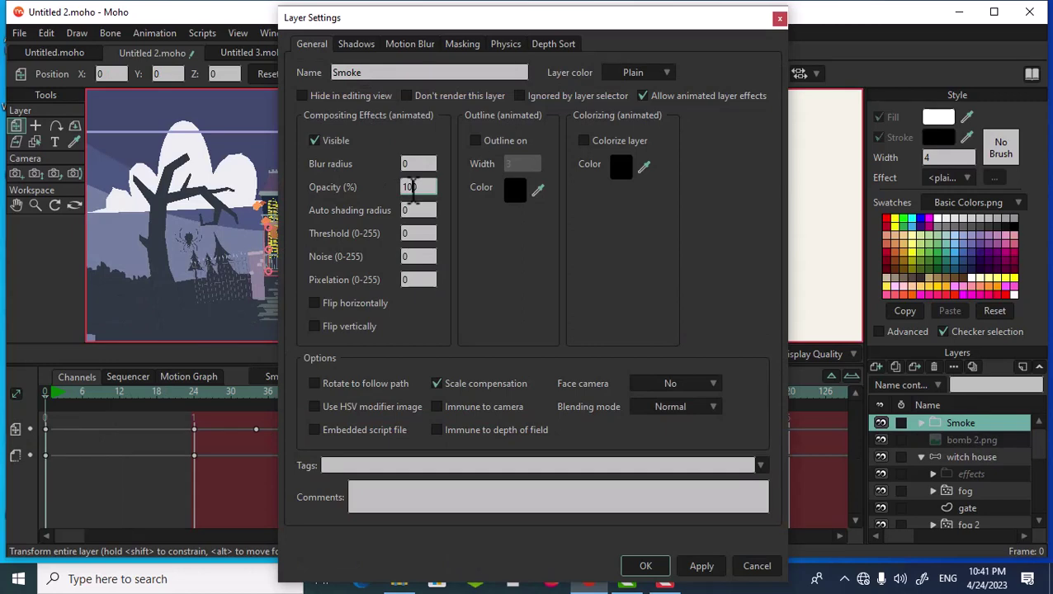
{"action": "left_click", "coordinate": [779, 19]}
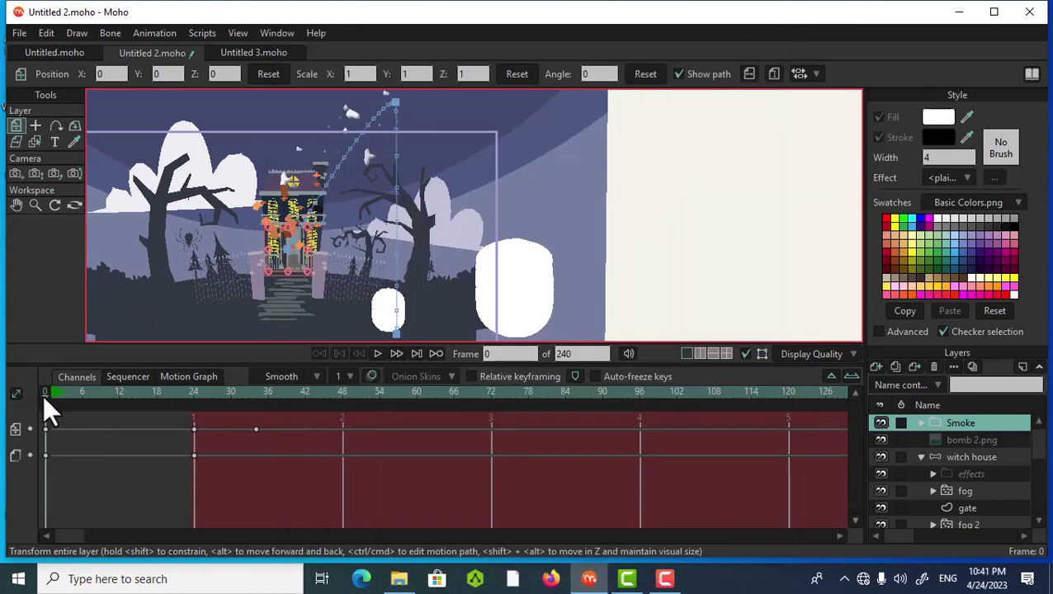
- Set the Smoke layer's opacity to 0% at frame 1
{"action": "left_click_drag", "start_coordinate": [43, 395], "coordinate": [52, 397]}
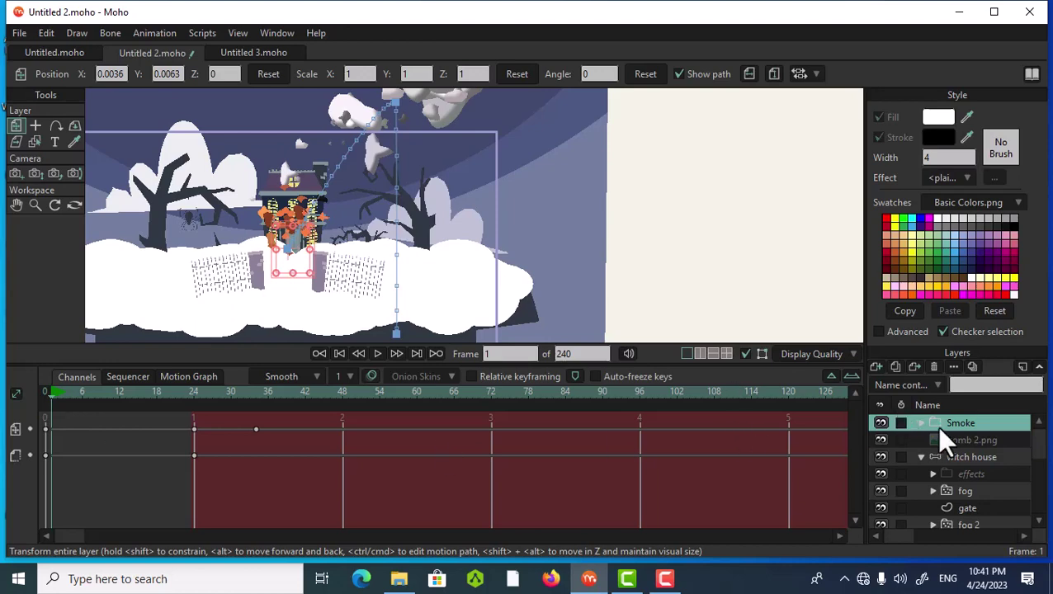
{"action": "double_click", "coordinate": [935, 425]}
{"action": "double_click", "coordinate": [413, 187]}
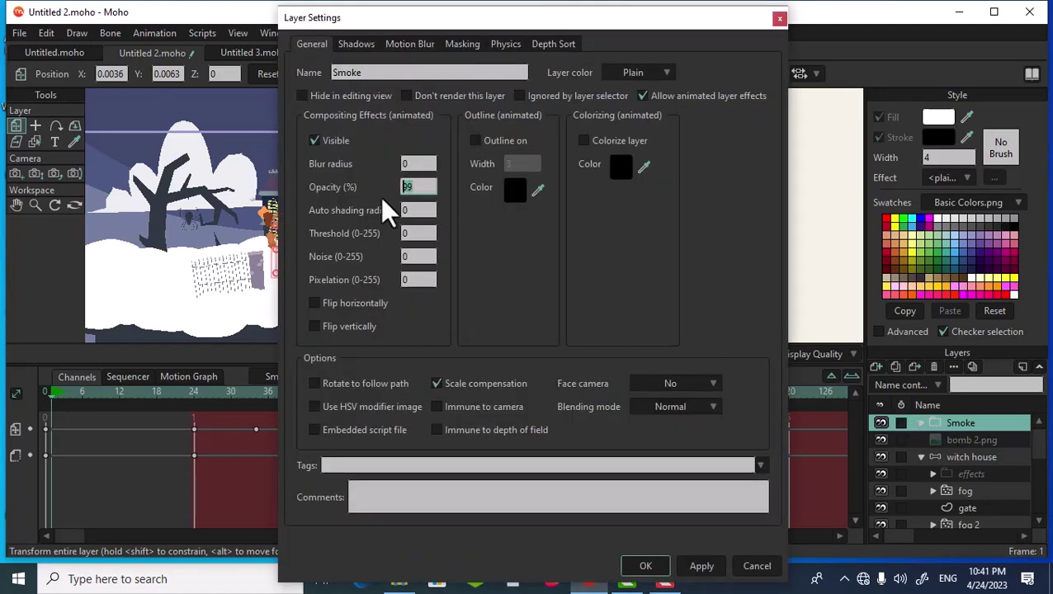
{"action": "type", "text": "0"}
{"action": "left_click", "coordinate": [645, 567]}
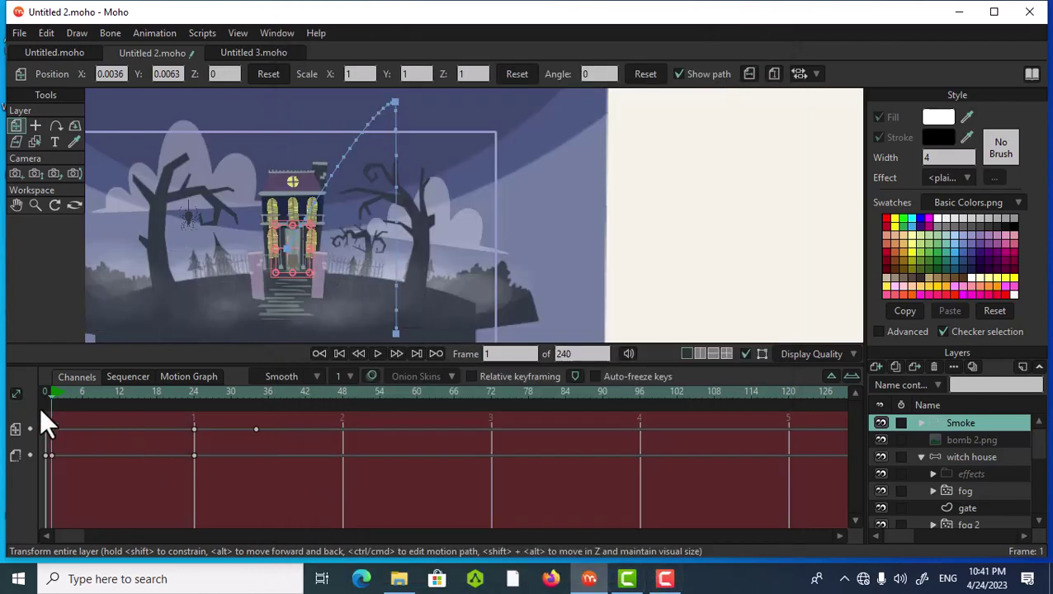
- Set the Smoke layer's opacity to 100% at frame 25
{"action": "left_click_drag", "start_coordinate": [47, 395], "coordinate": [199, 419]}
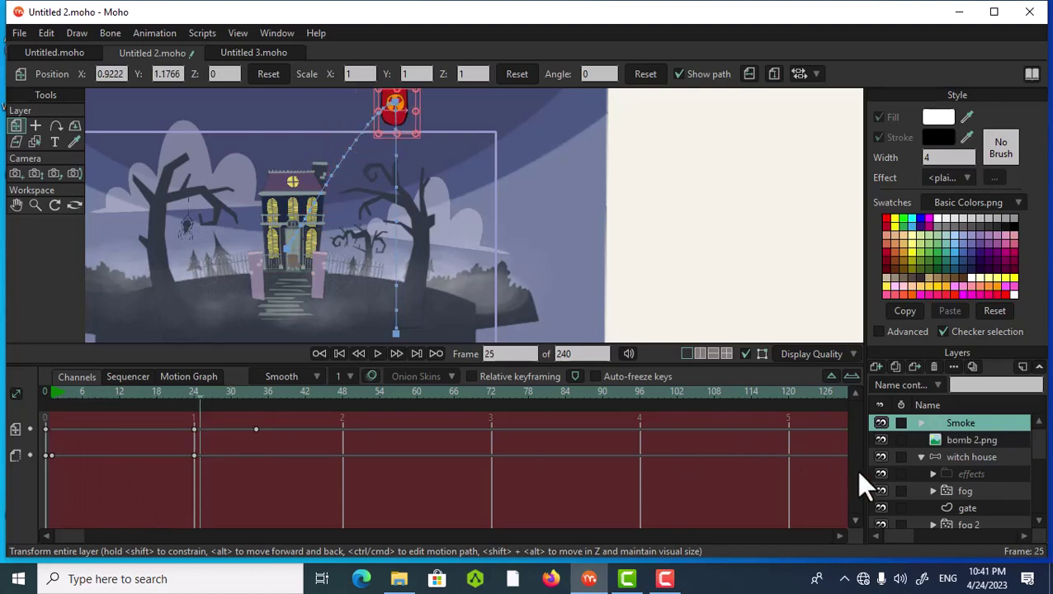
{"action": "double_click", "coordinate": [979, 420]}
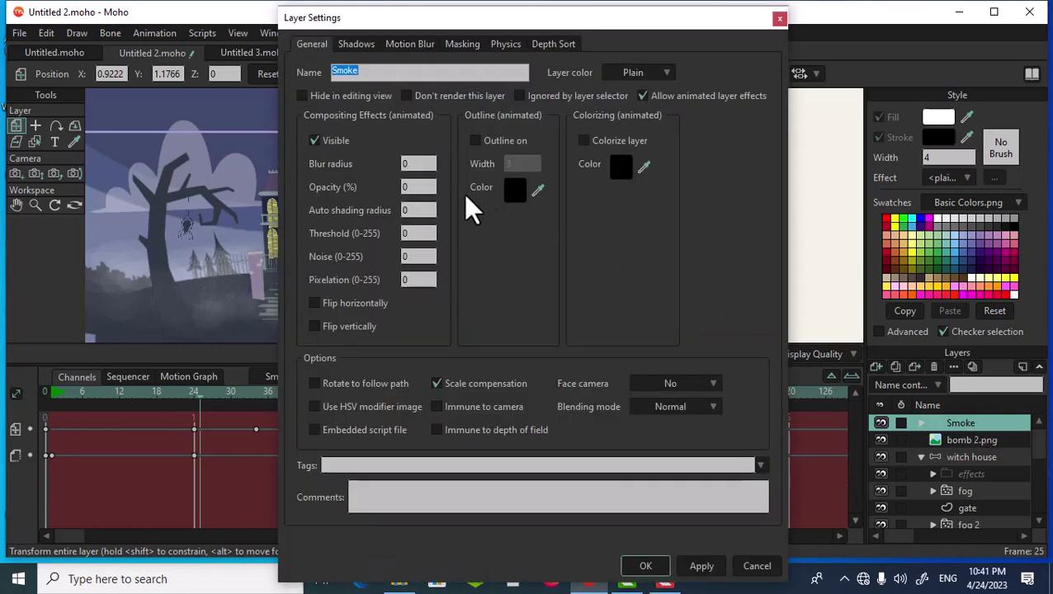
{"action": "left_click", "coordinate": [411, 187]}
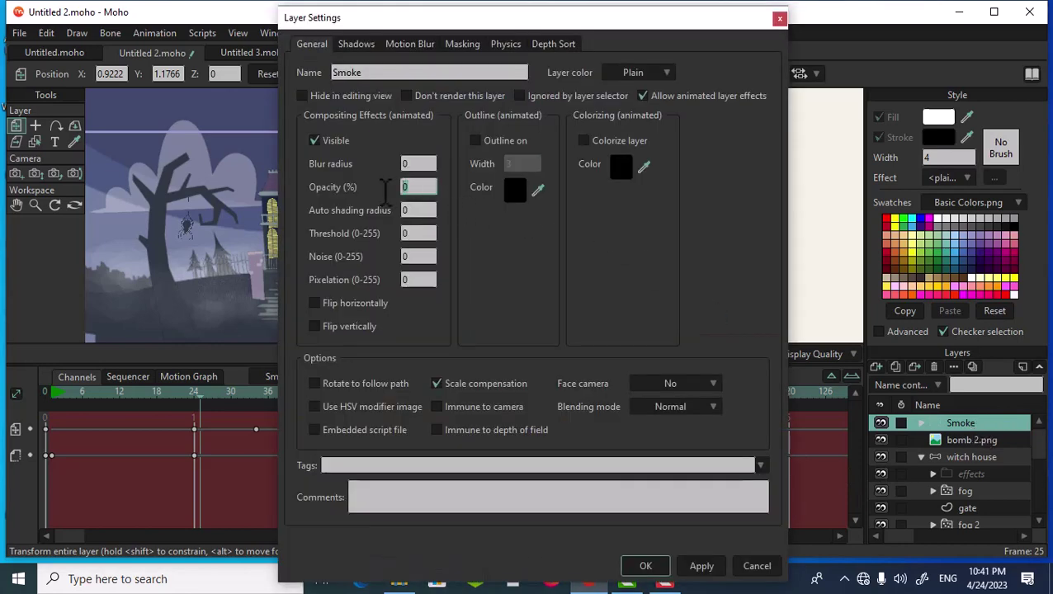
{"action": "type", "text": "1"}
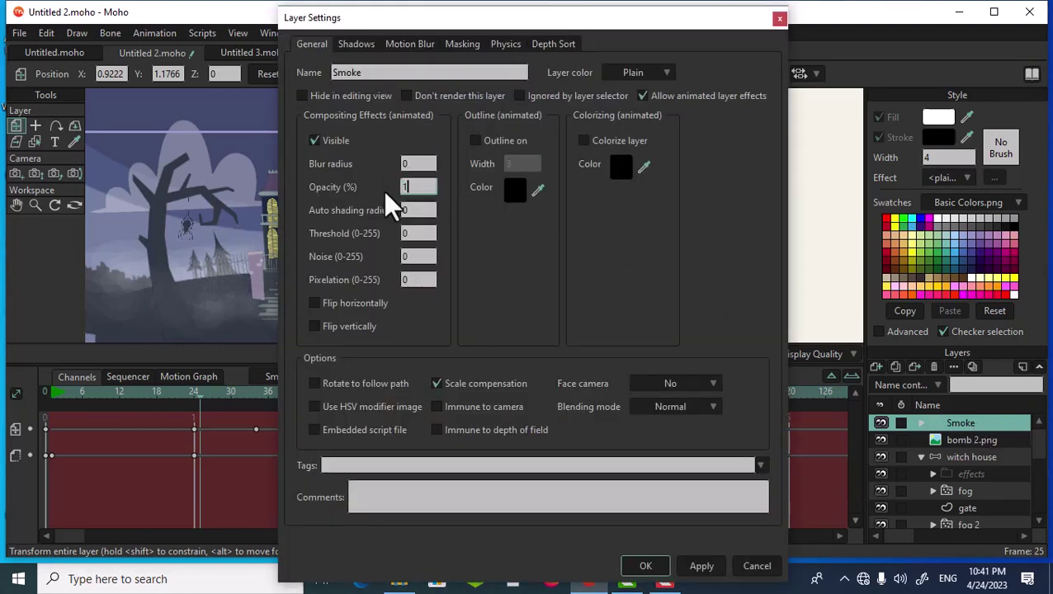
{"action": "type", "text": "00"}
{"action": "left_click", "coordinate": [659, 566]}
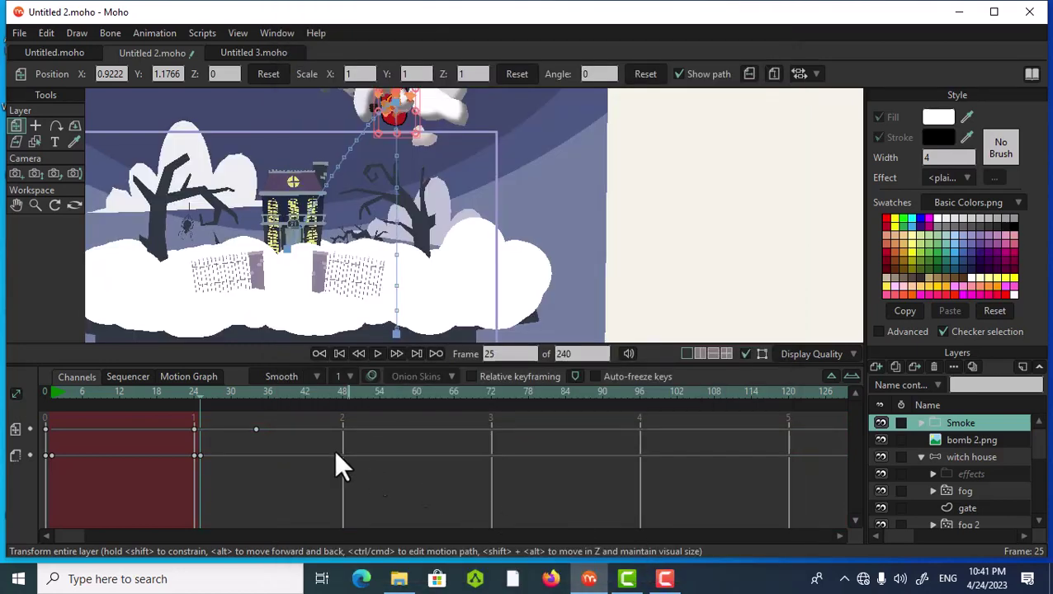
- Check the Smoke layer's opacity at frames 12 and 26
{"action": "left_click_drag", "start_coordinate": [202, 396], "coordinate": [121, 426]}
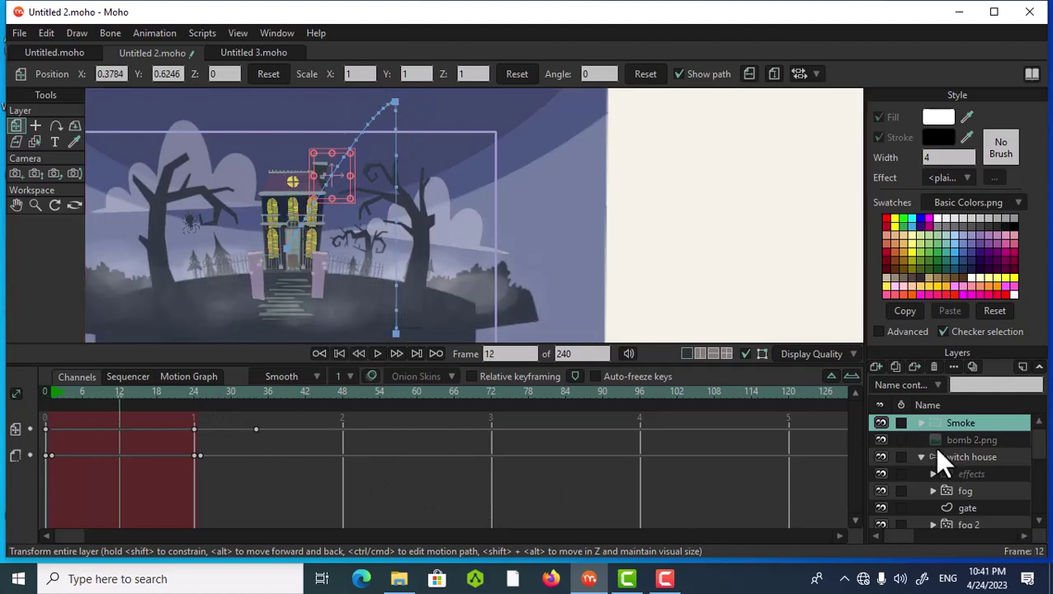
{"action": "double_click", "coordinate": [935, 421]}
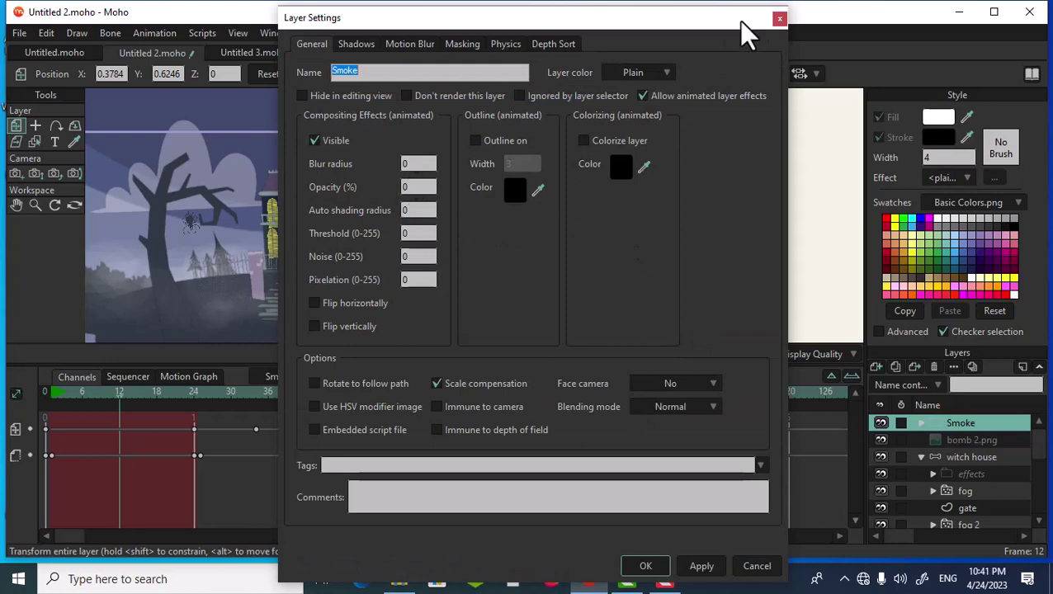
{"action": "left_click", "coordinate": [780, 18]}
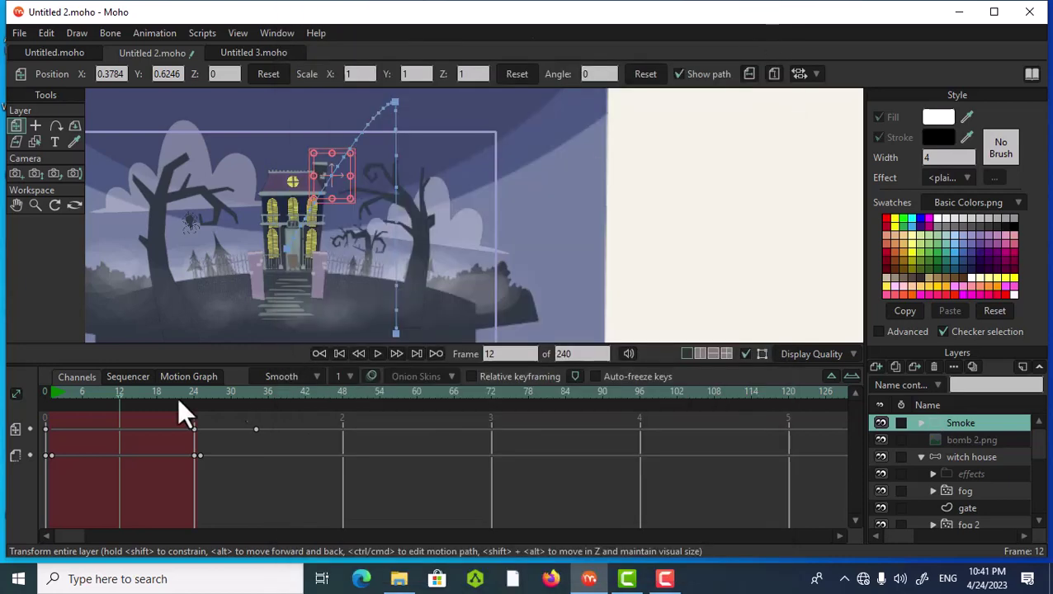
{"action": "left_click_drag", "start_coordinate": [121, 392], "coordinate": [205, 403]}
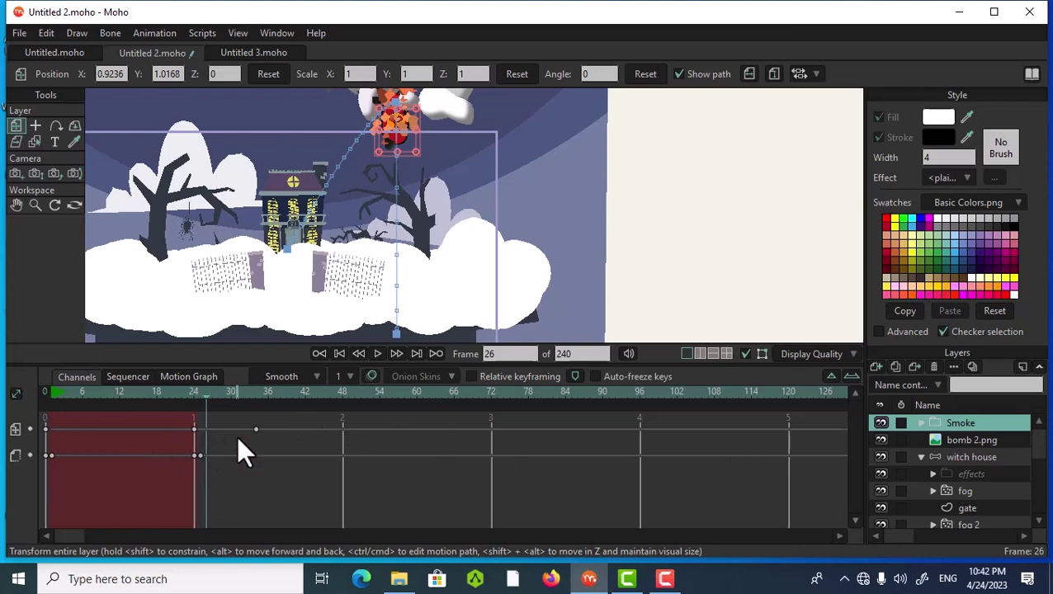
{"action": "double_click", "coordinate": [958, 423]}
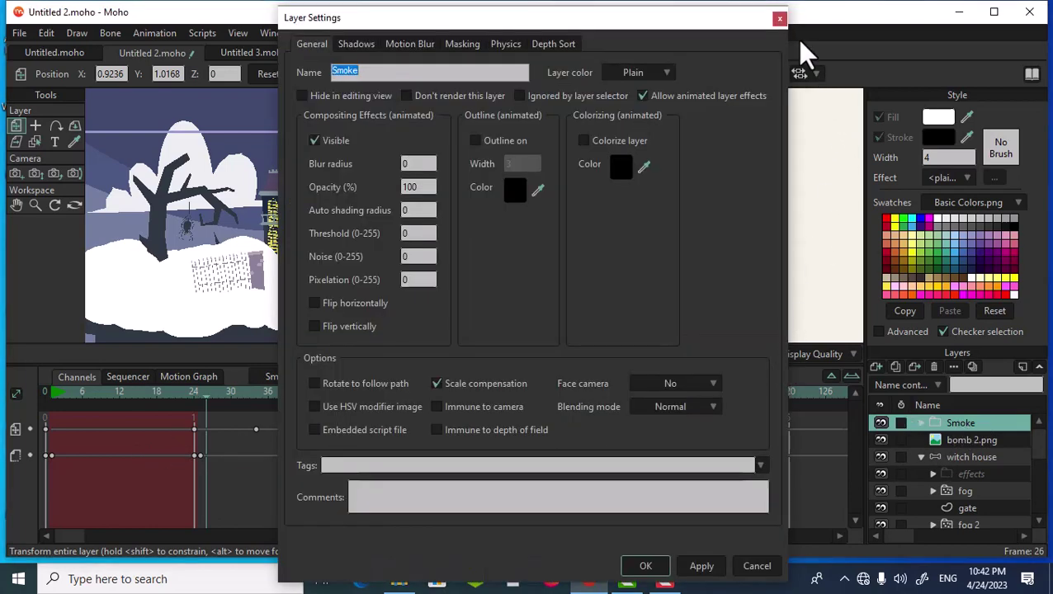
{"action": "left_click", "coordinate": [781, 19]}
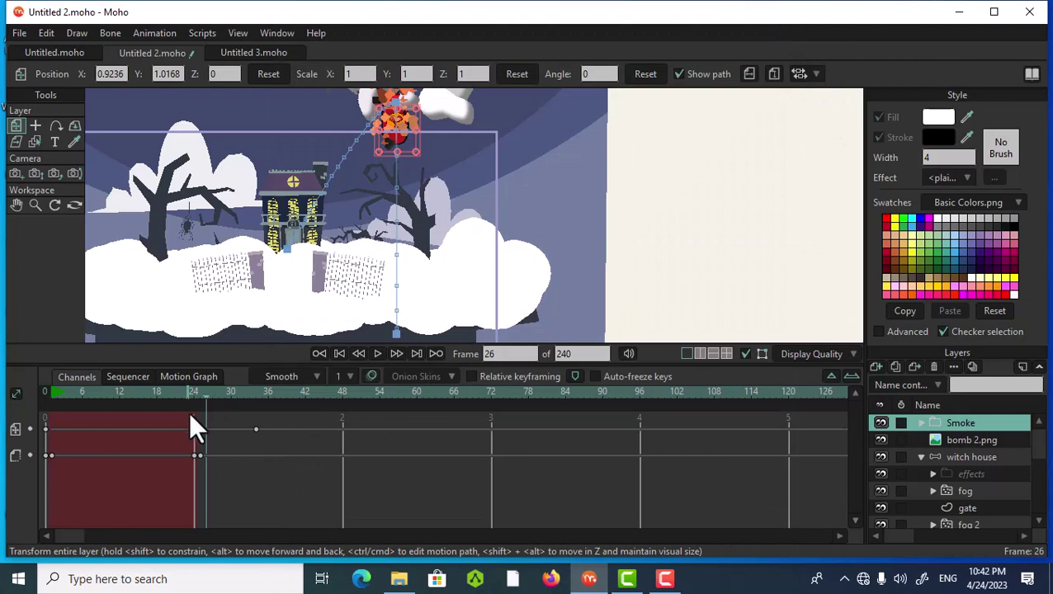
- Go to frame 34, where the bomb lands, and check the bomb 2.png layer's motion blur settings
{"action": "left_click_drag", "start_coordinate": [219, 406], "coordinate": [253, 411]}
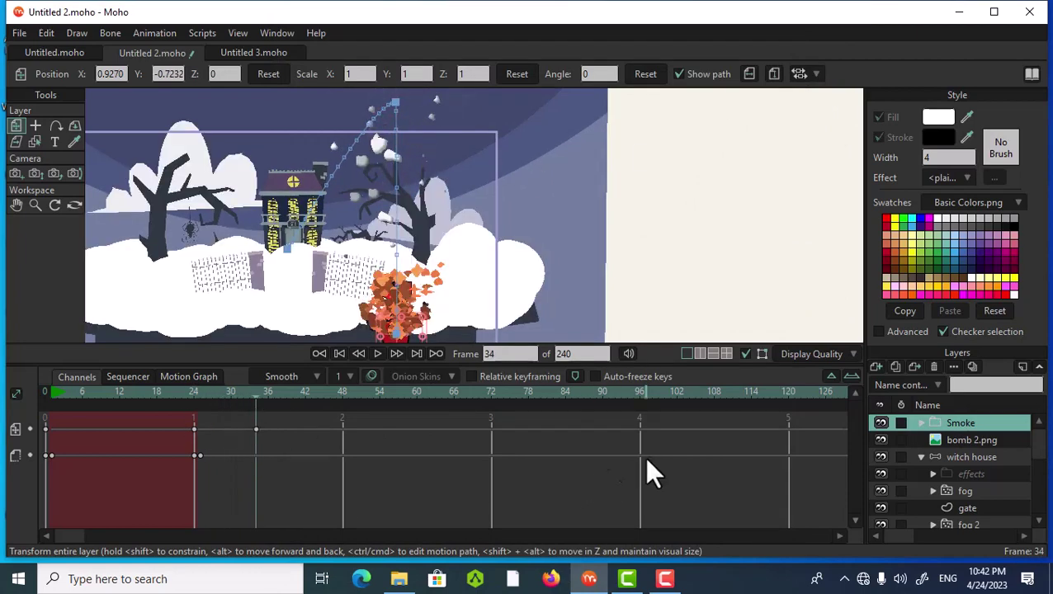
{"action": "left_click", "coordinate": [397, 344]}
{"action": "left_click", "coordinate": [16, 205]}
{"action": "left_click_drag", "start_coordinate": [458, 283], "coordinate": [459, 211]}
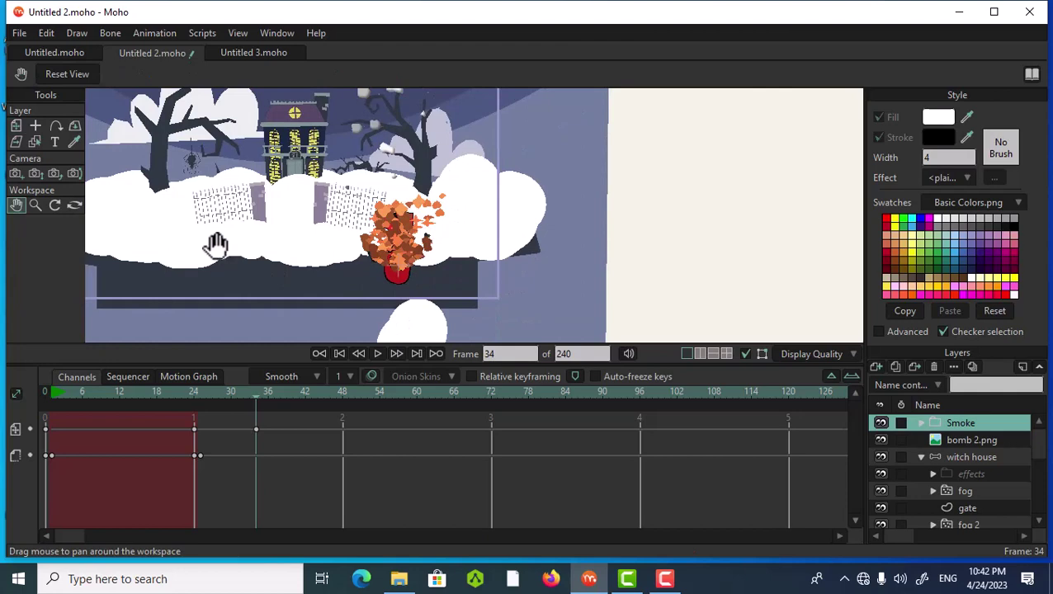
{"action": "scroll", "coordinate": [216, 242], "scroll_direction": "up", "scroll_amount": 2}
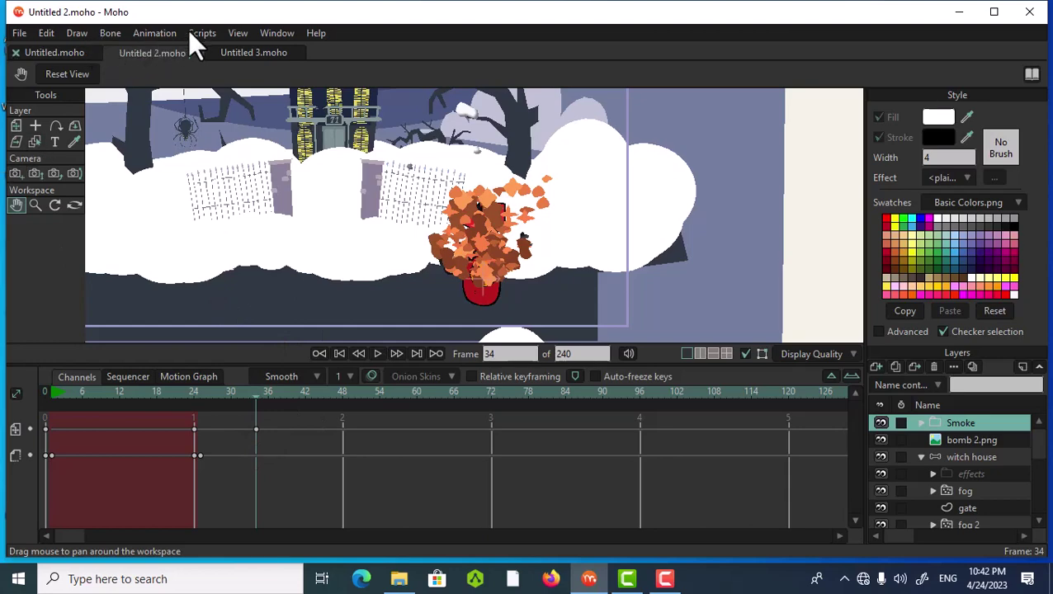
{"action": "double_click", "coordinate": [967, 441]}
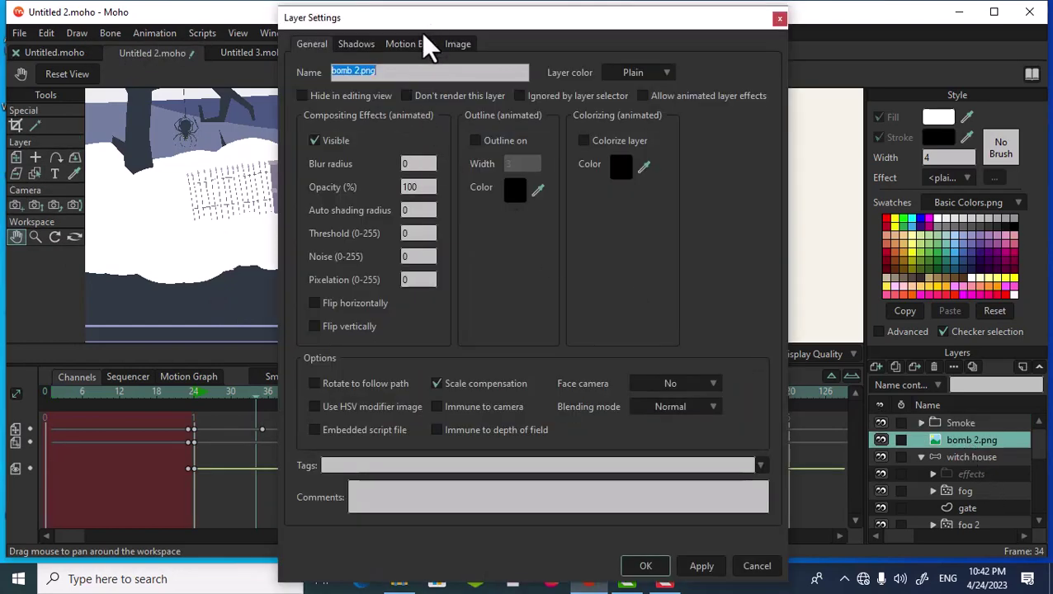
{"action": "left_click", "coordinate": [419, 45]}
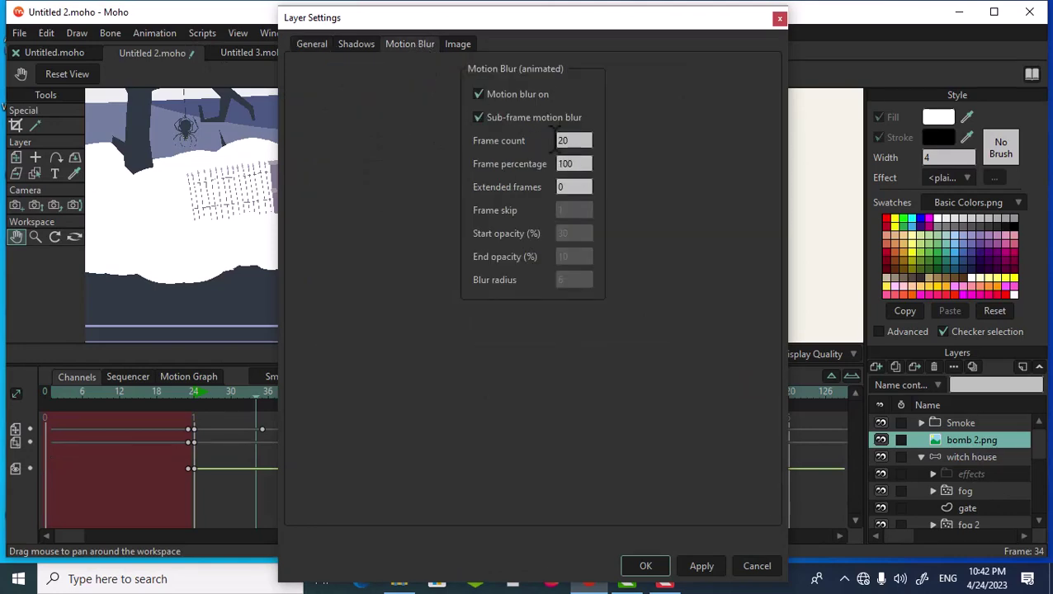
{"action": "left_click", "coordinate": [656, 568]}
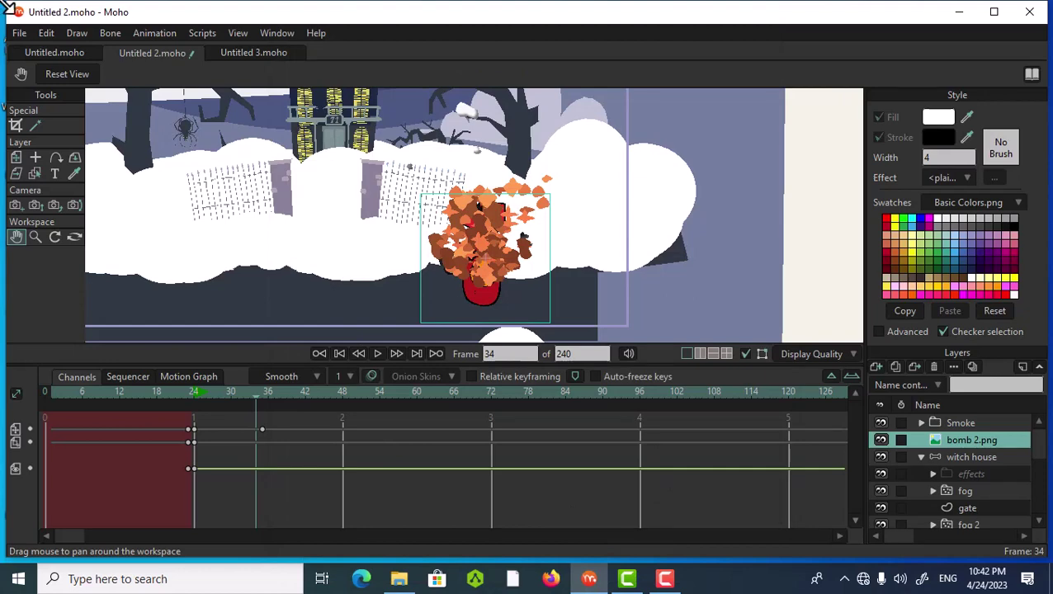
- Add an Explosion particle effect with direction 90 and spread 160, and move it onto the bomb at frame 34
{"action": "left_click", "coordinate": [202, 33]}
{"action": "mouse_move", "coordinate": [208, 118]}
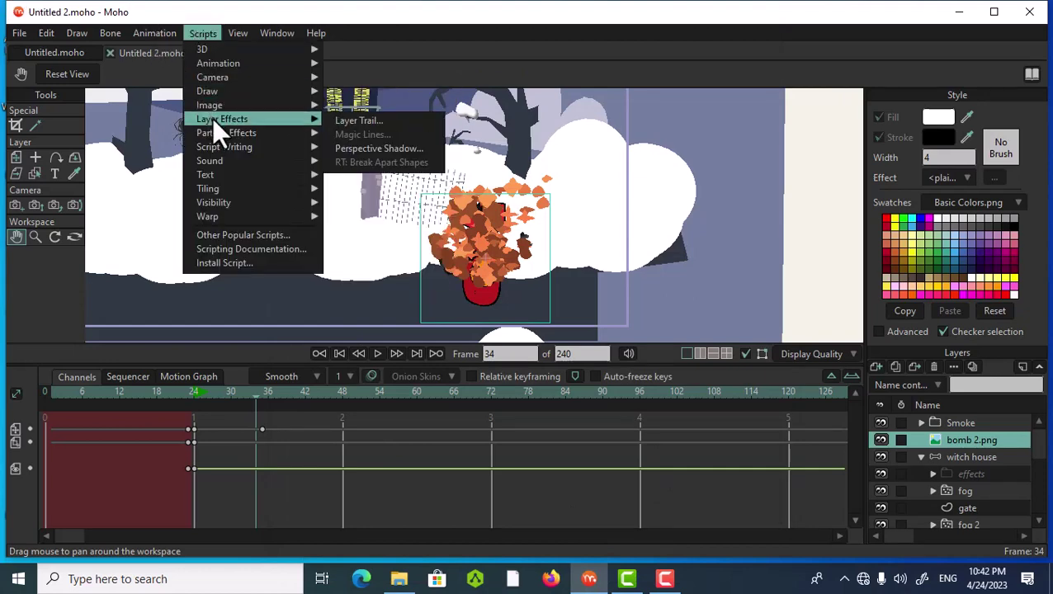
{"action": "mouse_move", "coordinate": [315, 132]}
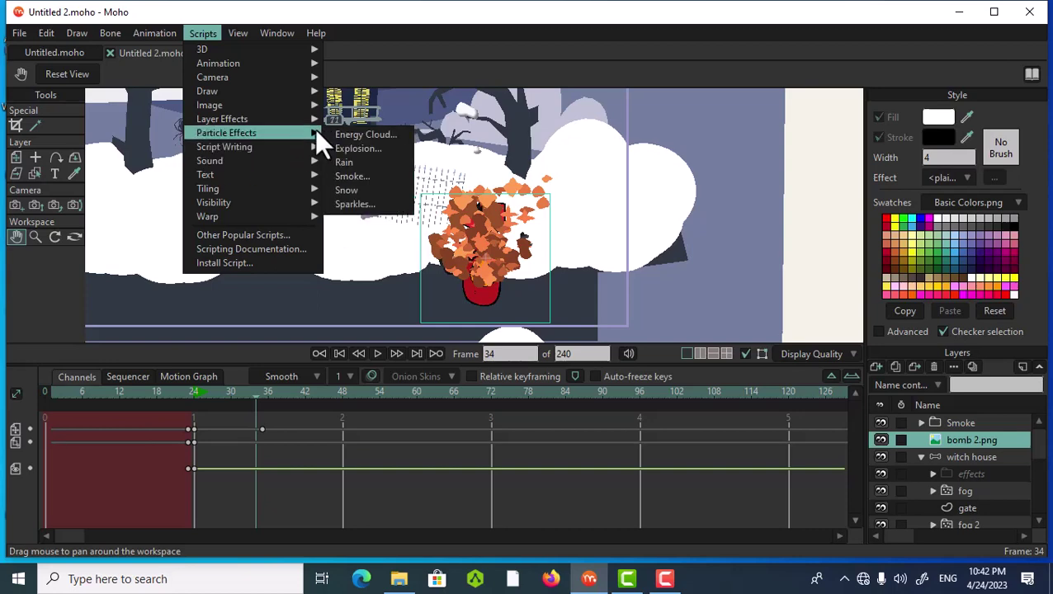
{"action": "left_click", "coordinate": [362, 149]}
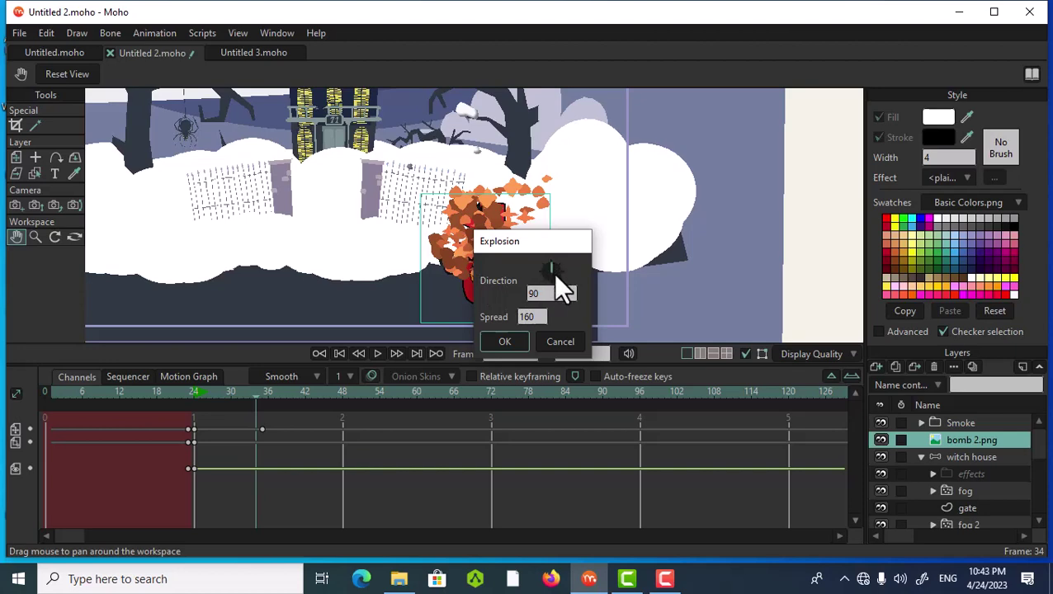
{"action": "left_click", "coordinate": [506, 341]}
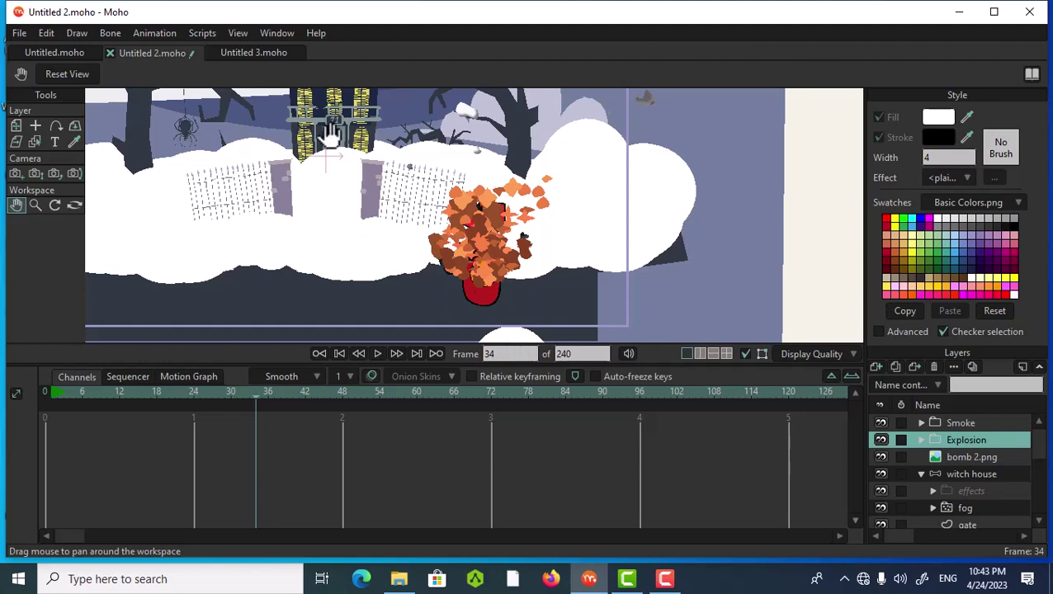
{"action": "left_click", "coordinate": [15, 125]}
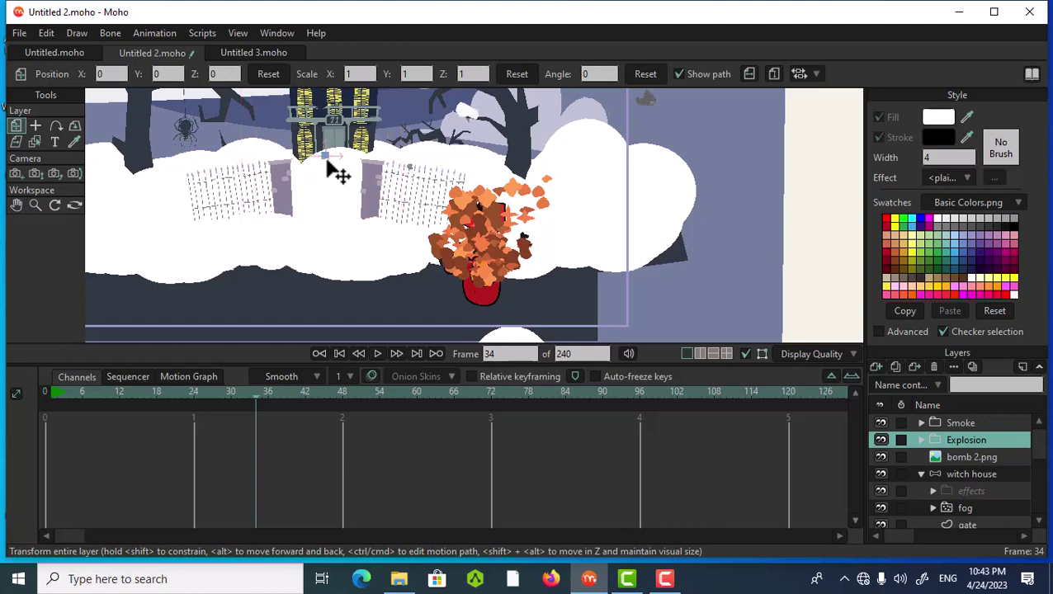
{"action": "left_click_drag", "start_coordinate": [336, 174], "coordinate": [498, 291]}
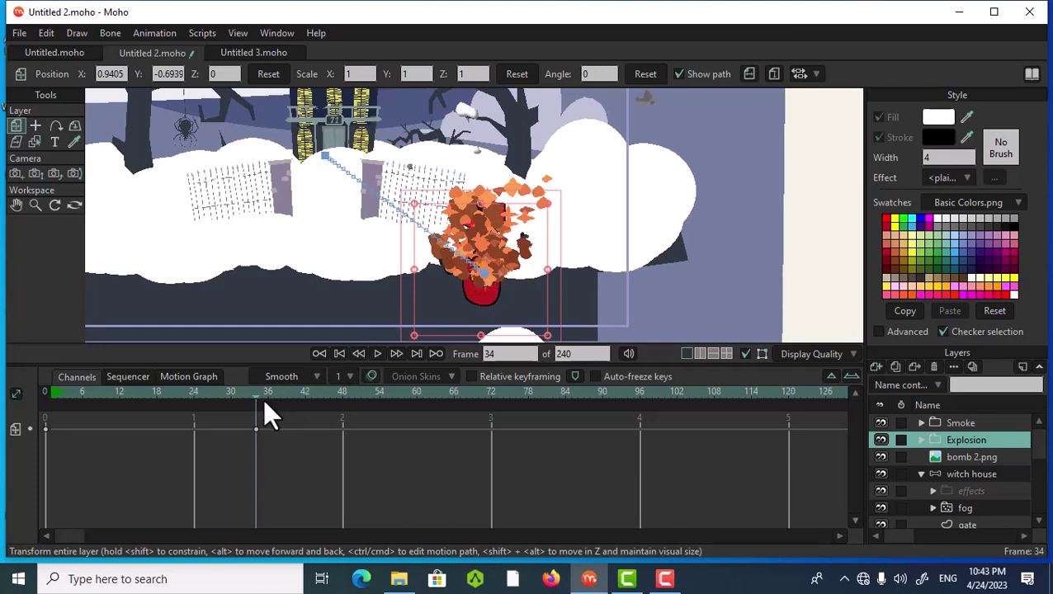
- Allow animated layer effects on the Explosion layer and set its opacity to 0% at frame 33
{"action": "mouse_move", "coordinate": [256, 397]}
{"action": "left_mouse_down"}
{"action": "mouse_move", "coordinate": [52, 389]}
{"action": "mouse_move", "coordinate": [246, 397]}
{"action": "left_mouse_up"}
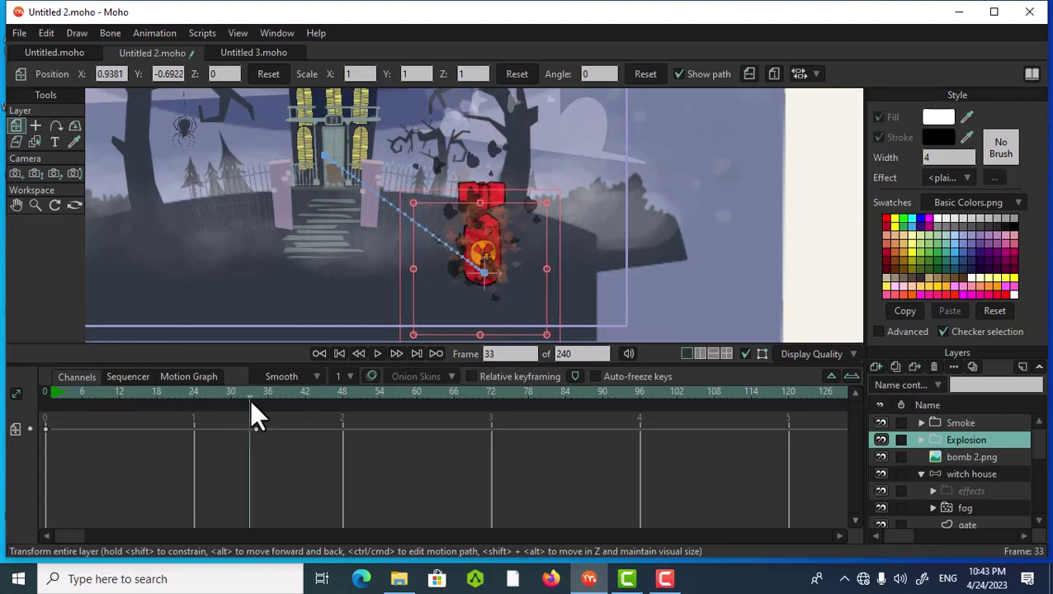
{"action": "left_click_drag", "start_coordinate": [251, 403], "coordinate": [251, 401]}
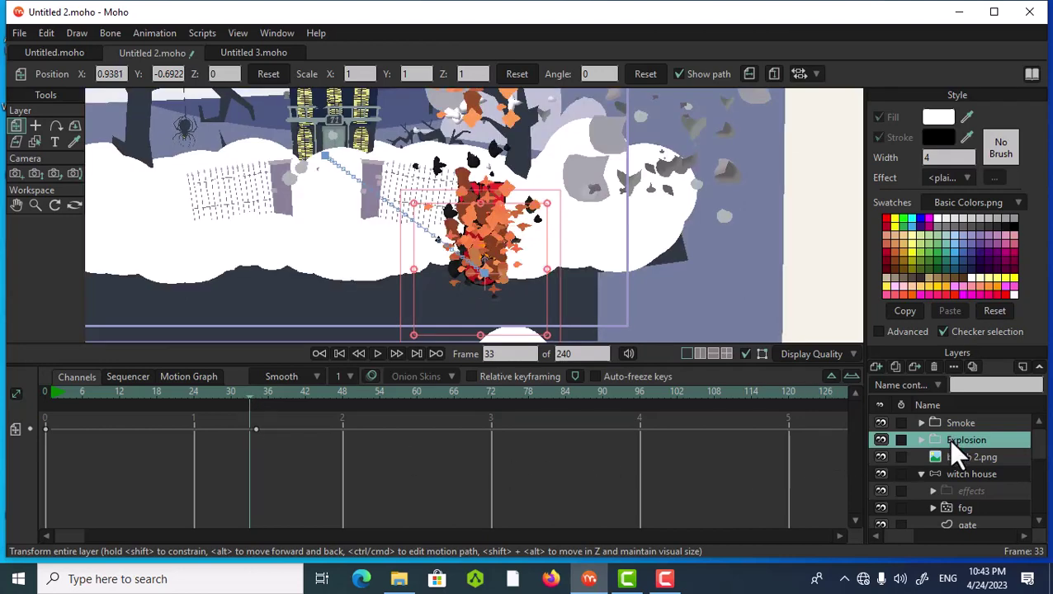
{"action": "double_click", "coordinate": [953, 445]}
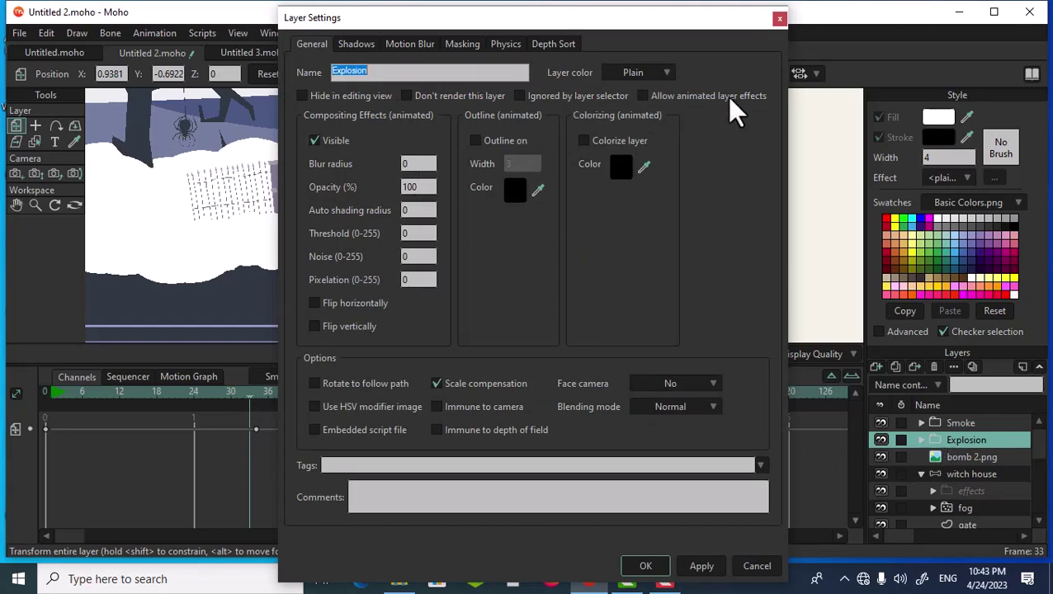
{"action": "left_click", "coordinate": [643, 96]}
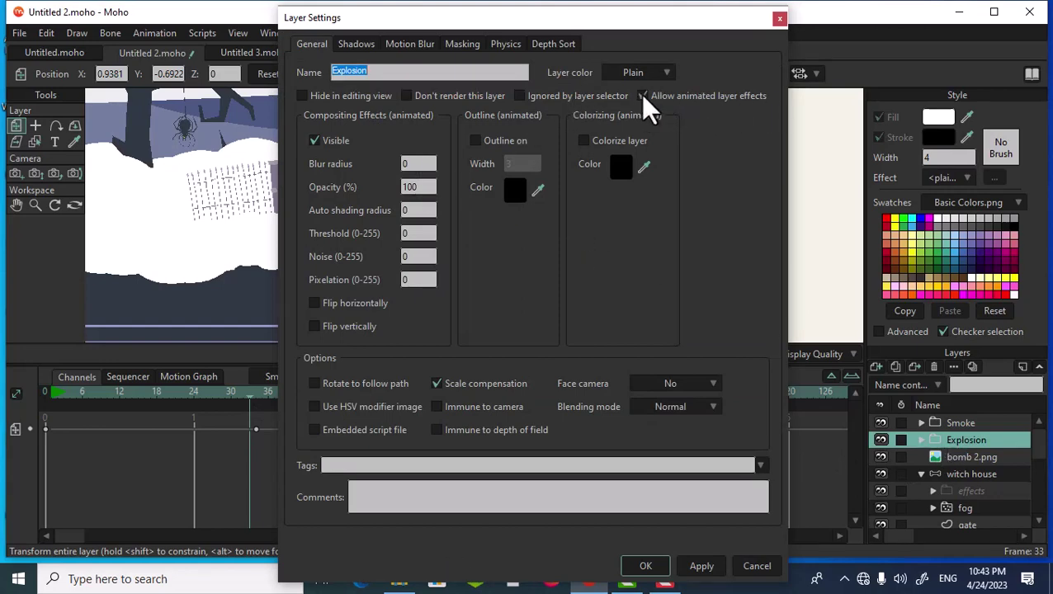
{"action": "left_click", "coordinate": [419, 187]}
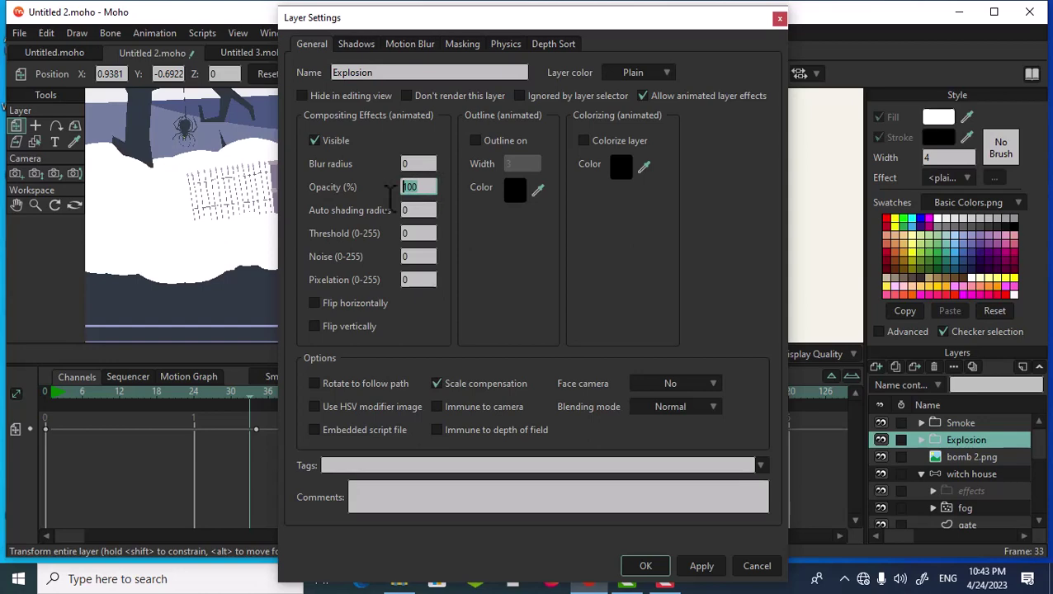
{"action": "type", "text": "0"}
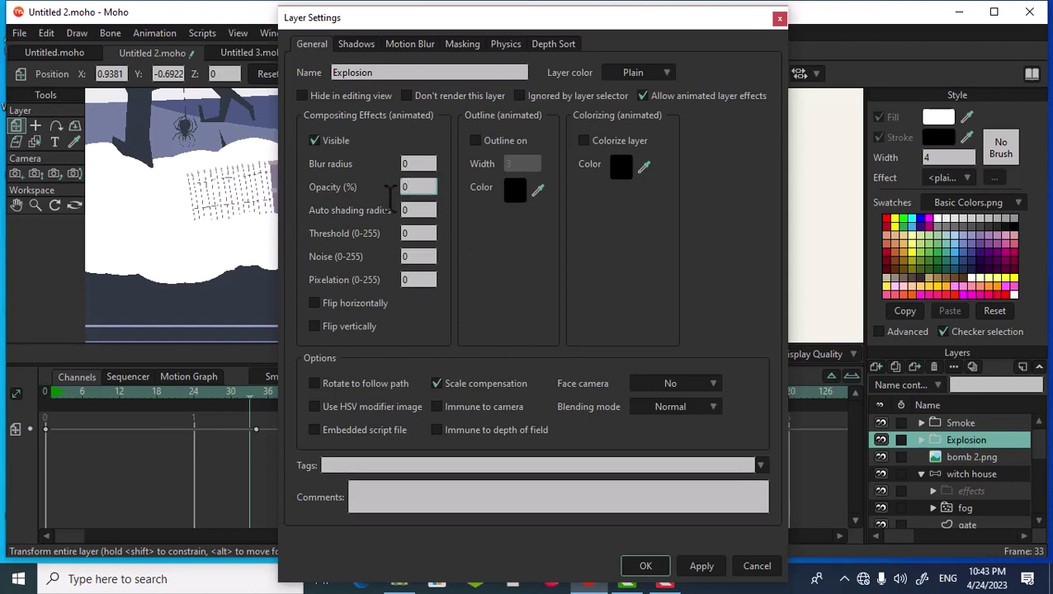
{"action": "left_click", "coordinate": [651, 567]}
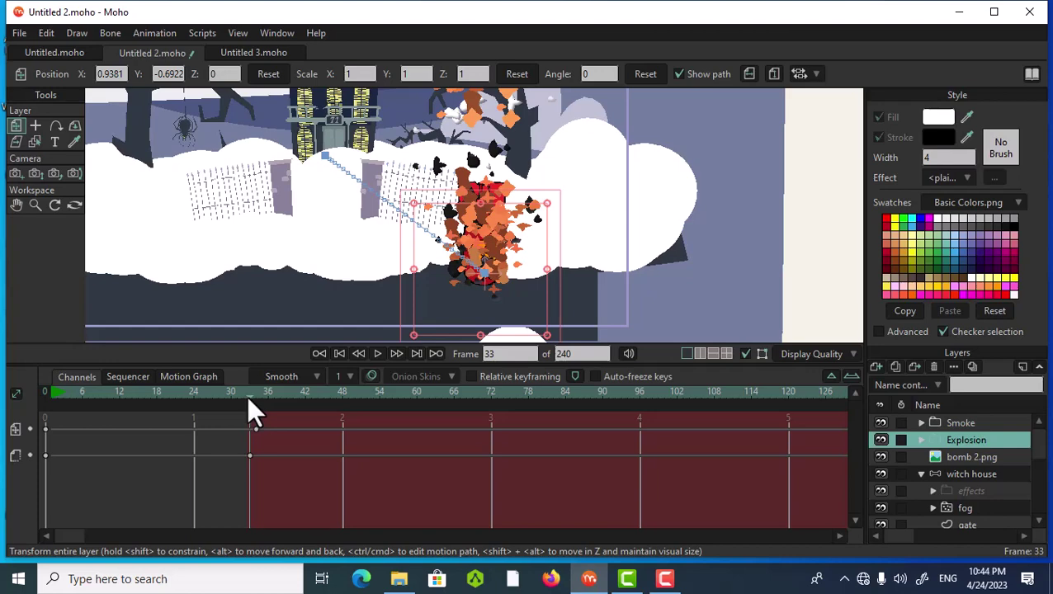
- Set the Explosion layer's opacity to 0% at frame 1
{"action": "left_click_drag", "start_coordinate": [247, 396], "coordinate": [48, 416]}
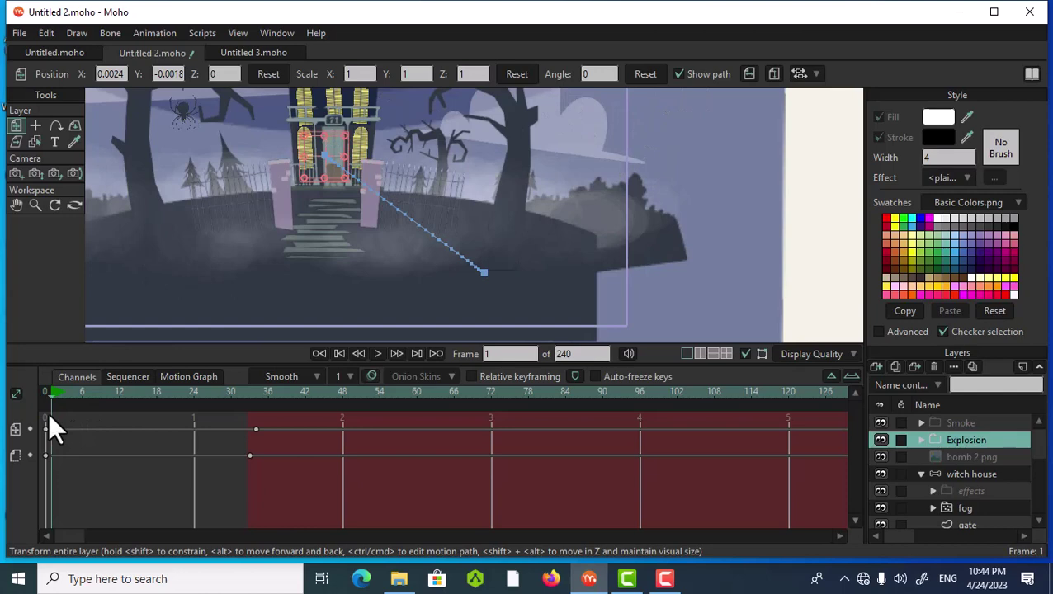
{"action": "double_click", "coordinate": [938, 439]}
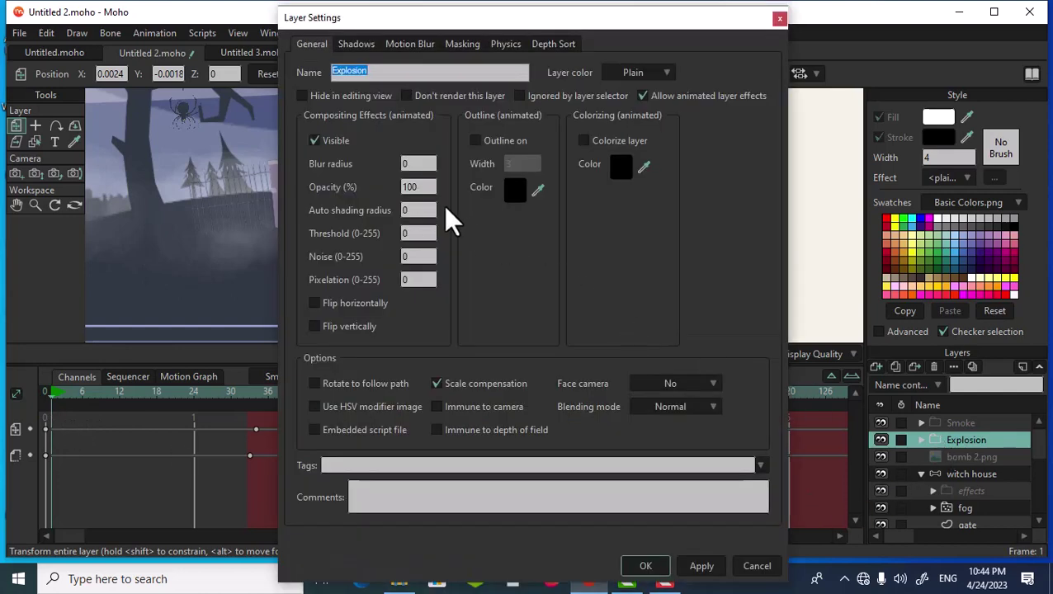
{"action": "left_click_drag", "start_coordinate": [433, 187], "coordinate": [353, 187]}
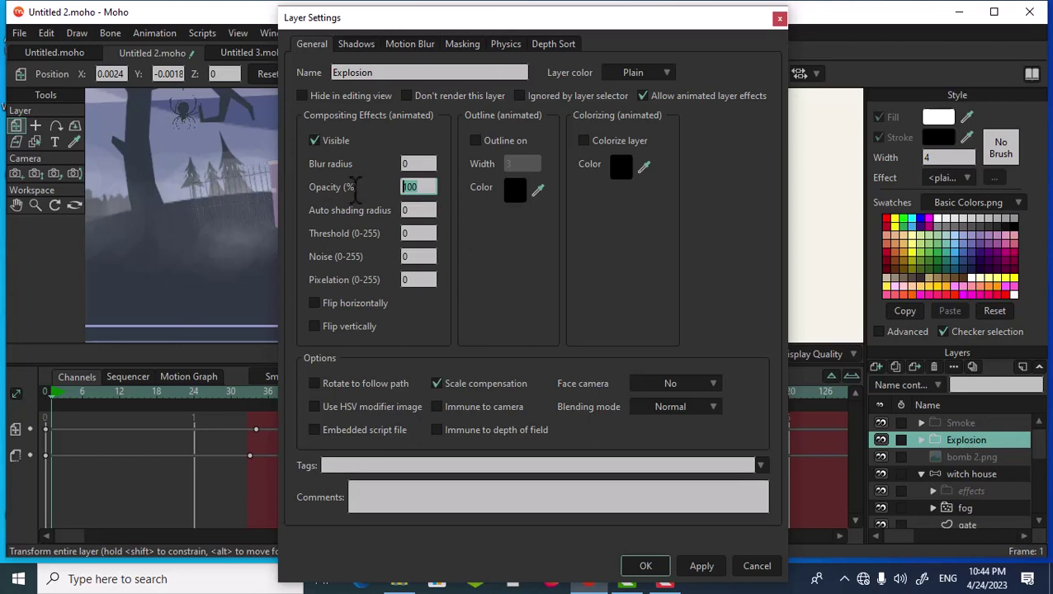
{"action": "type", "text": "0"}
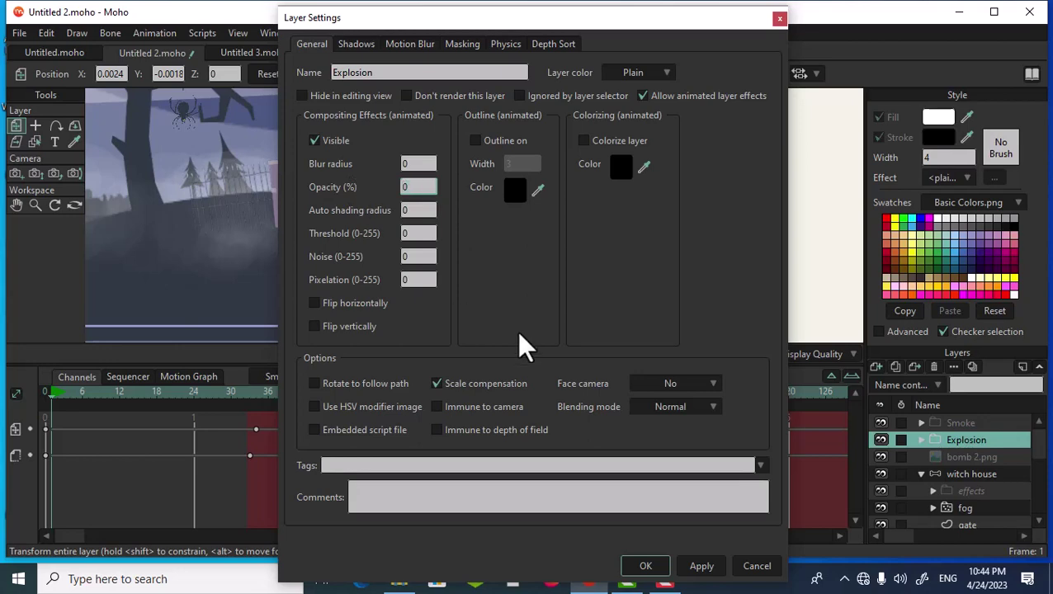
{"action": "left_click", "coordinate": [646, 566]}
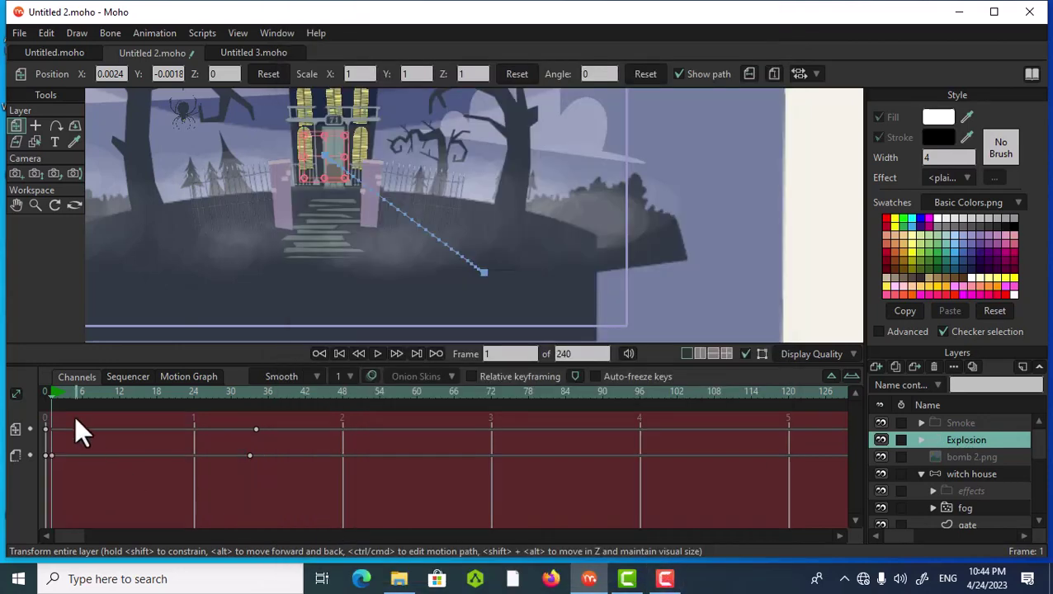
- Set the Explosion layer's opacity to 100% at frame 34
{"action": "left_click_drag", "start_coordinate": [51, 395], "coordinate": [256, 401]}
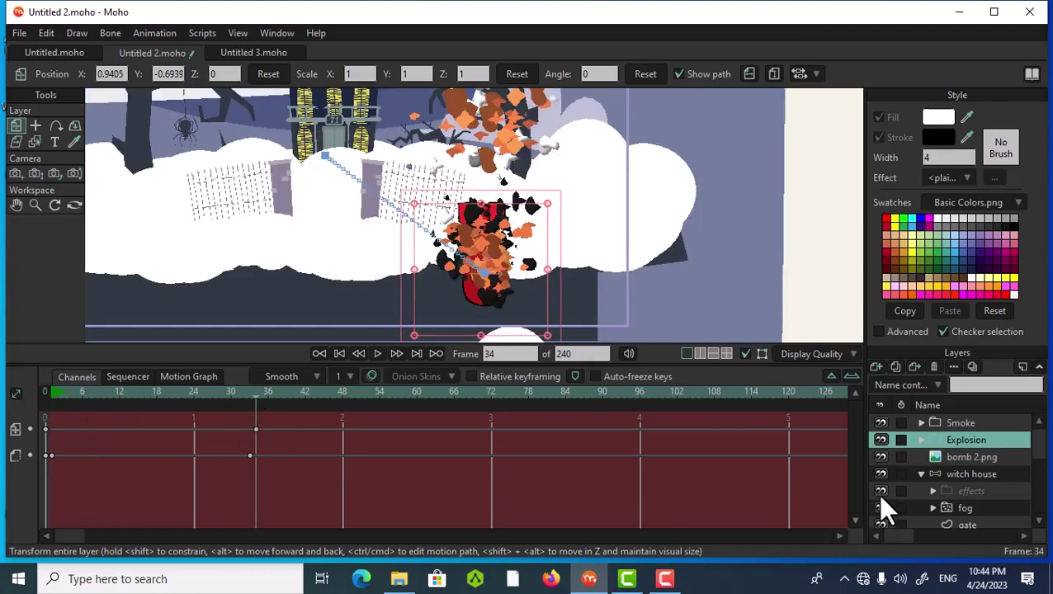
{"action": "double_click", "coordinate": [949, 441]}
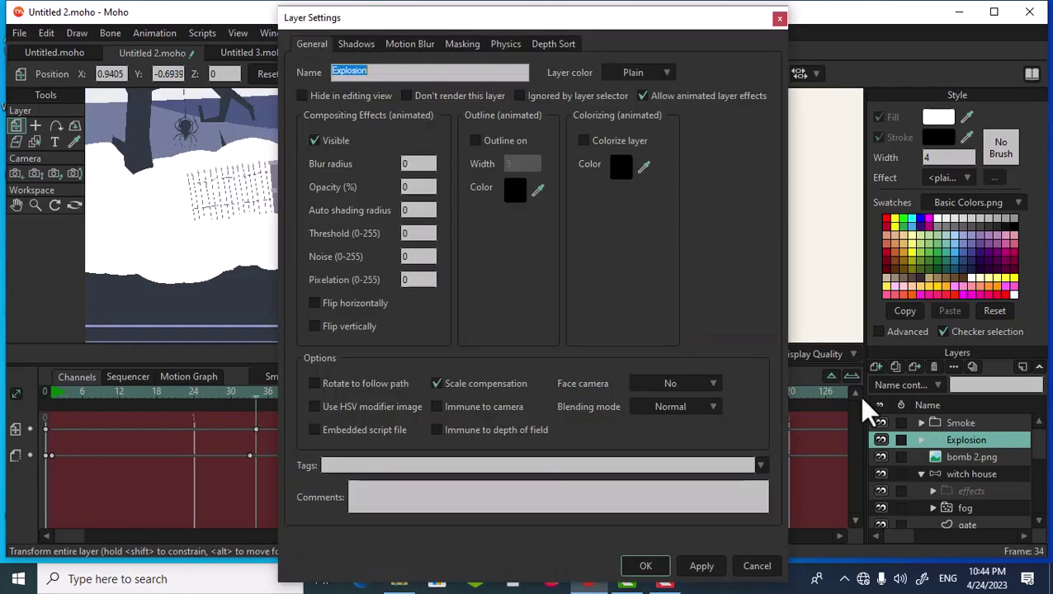
{"action": "left_click", "coordinate": [415, 189]}
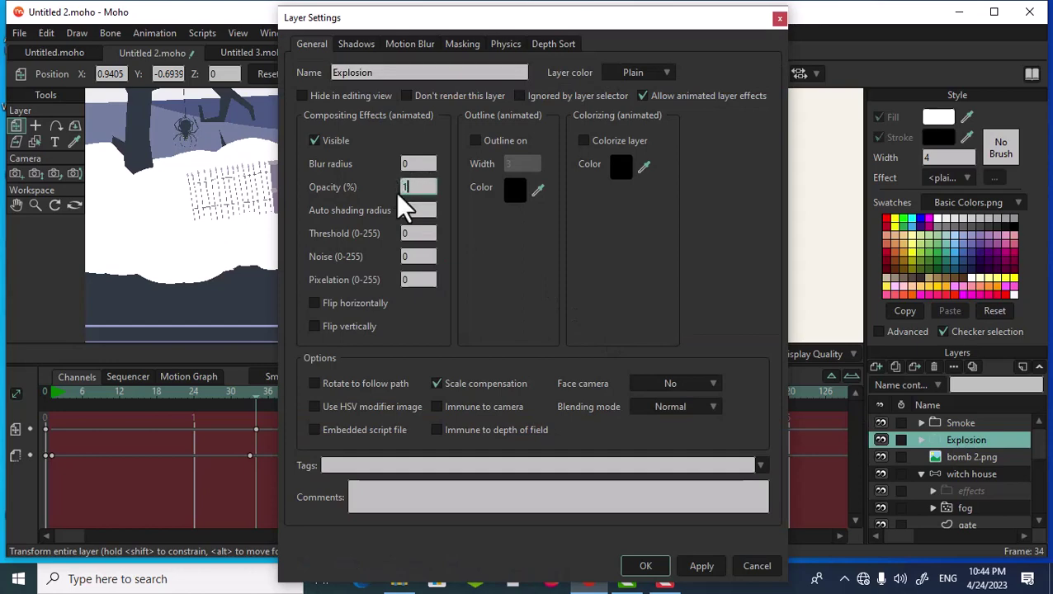
{"action": "type", "text": "100"}
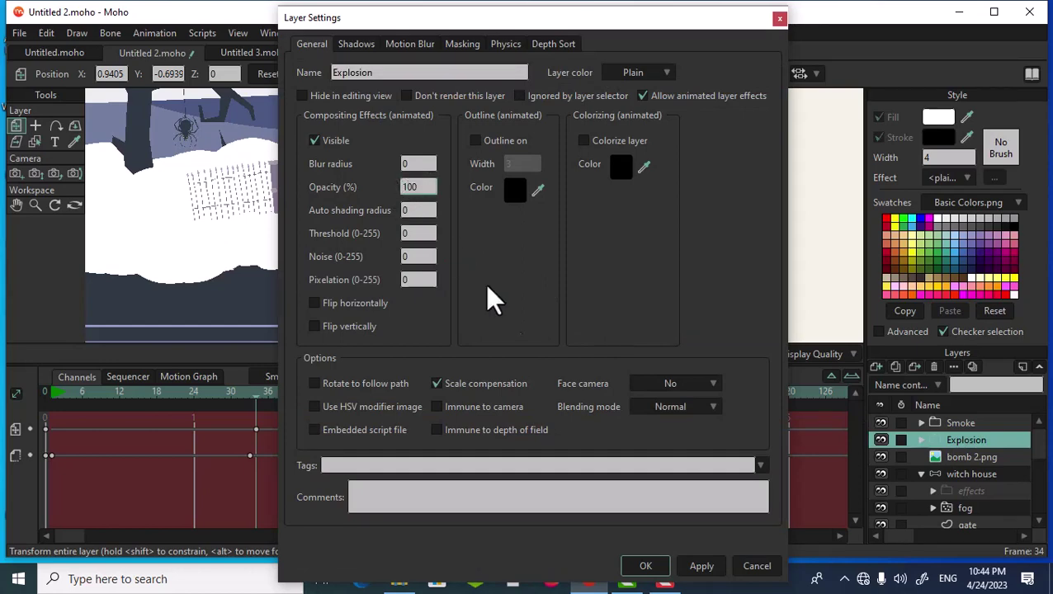
{"action": "left_click", "coordinate": [646, 567]}
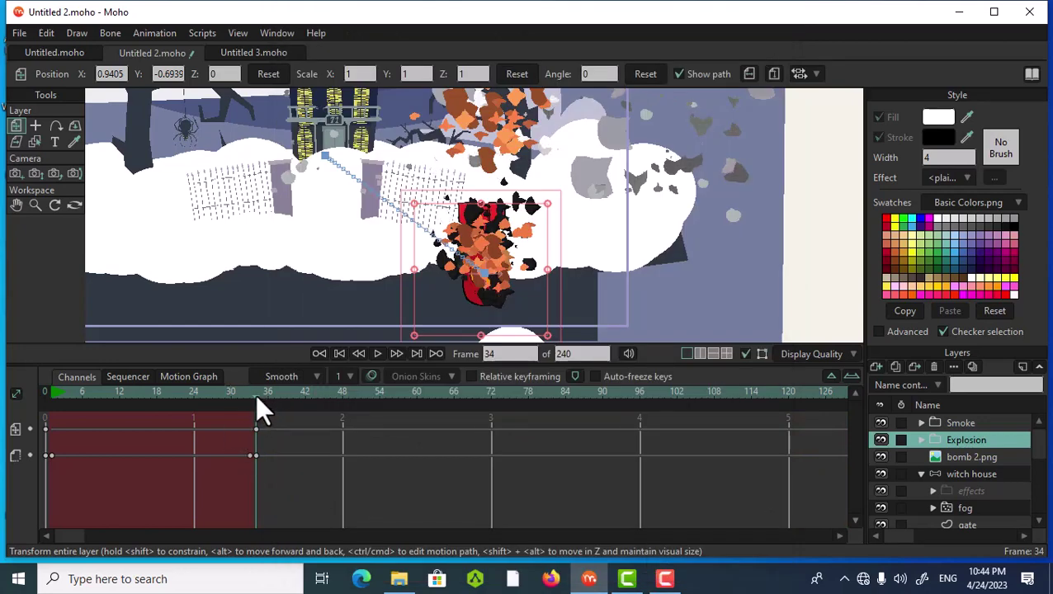
- Review the explosion after frame 34, and set up an animation export with end frame 70
{"action": "left_click_drag", "start_coordinate": [255, 394], "coordinate": [515, 450]}
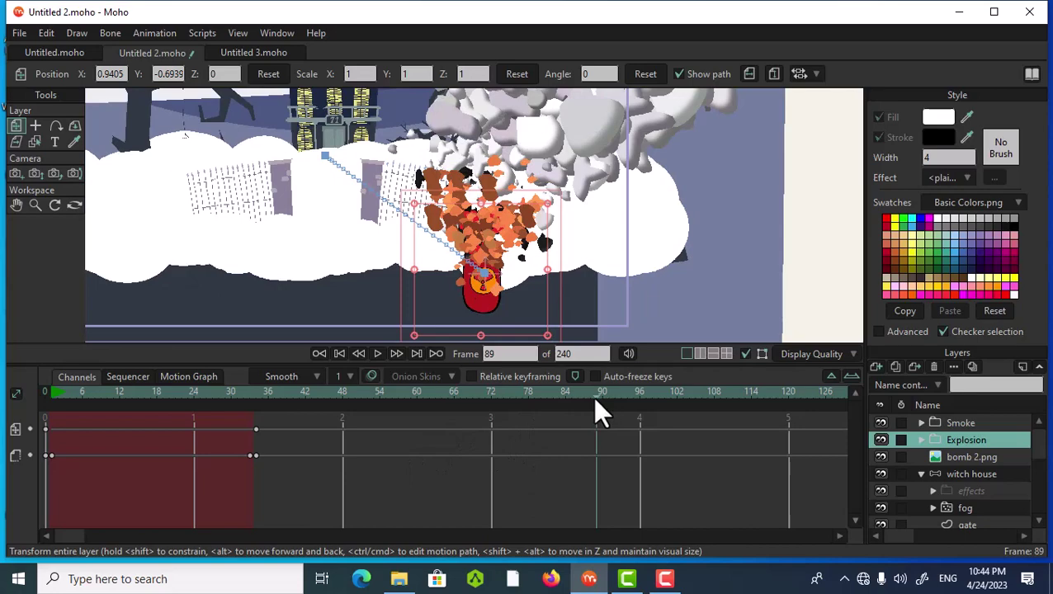
{"action": "left_click_drag", "start_coordinate": [595, 399], "coordinate": [489, 447]}
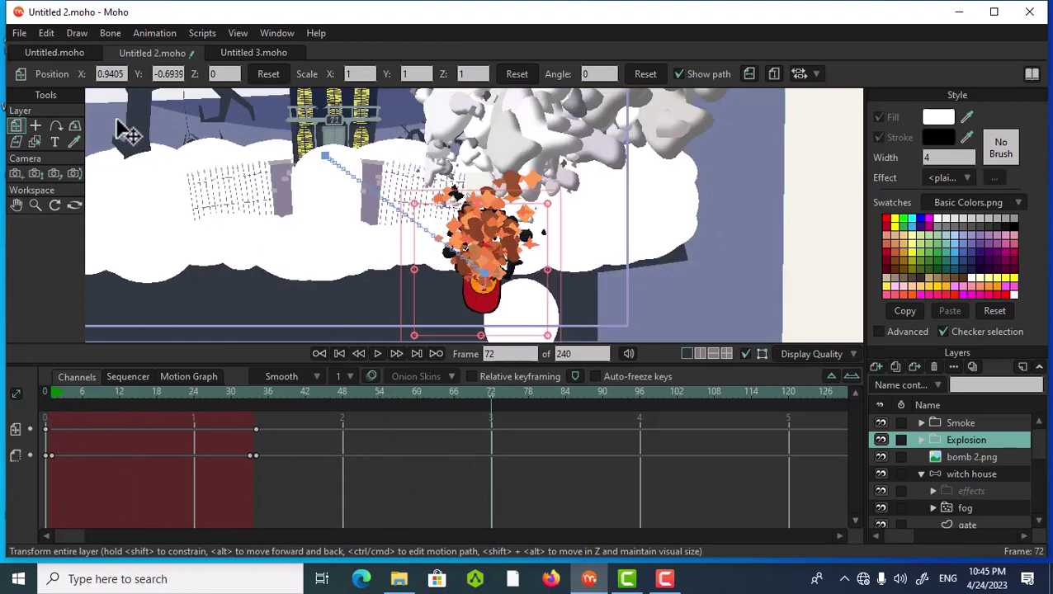
{"action": "left_click", "coordinate": [18, 32]}
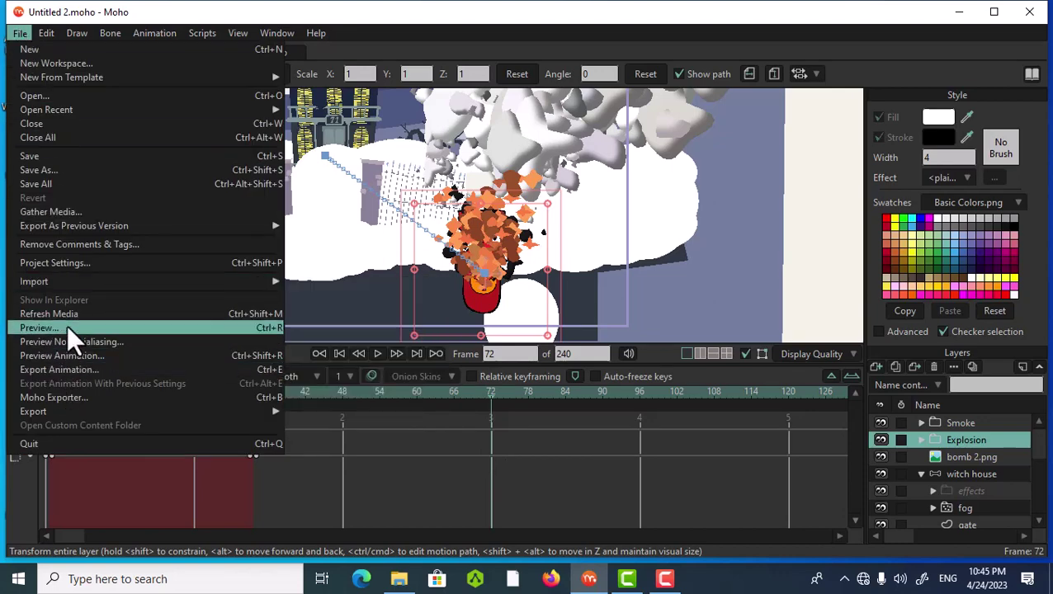
{"action": "left_click", "coordinate": [66, 371]}
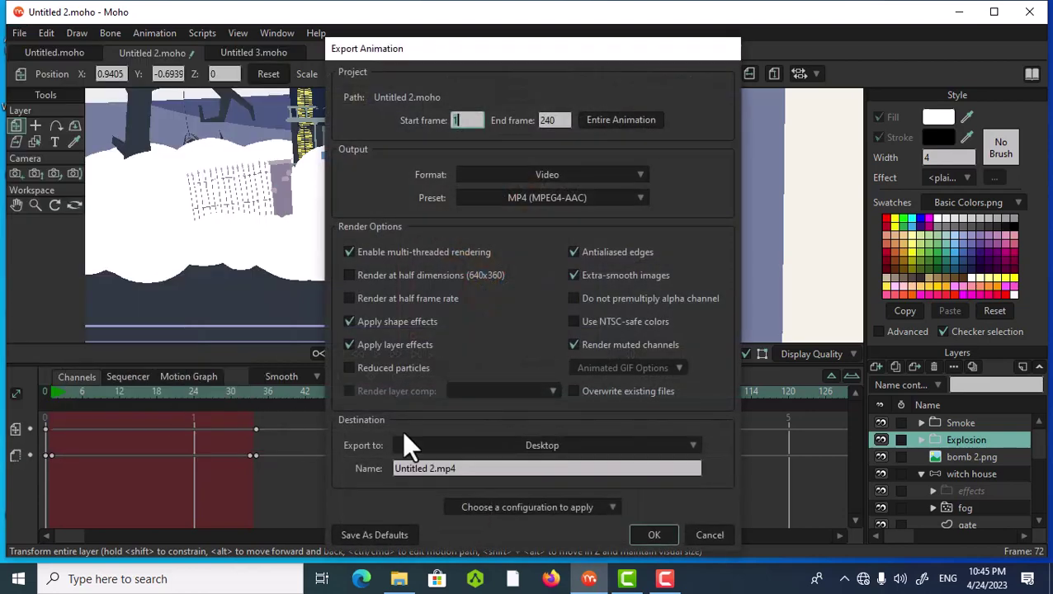
{"action": "left_click", "coordinate": [548, 124]}
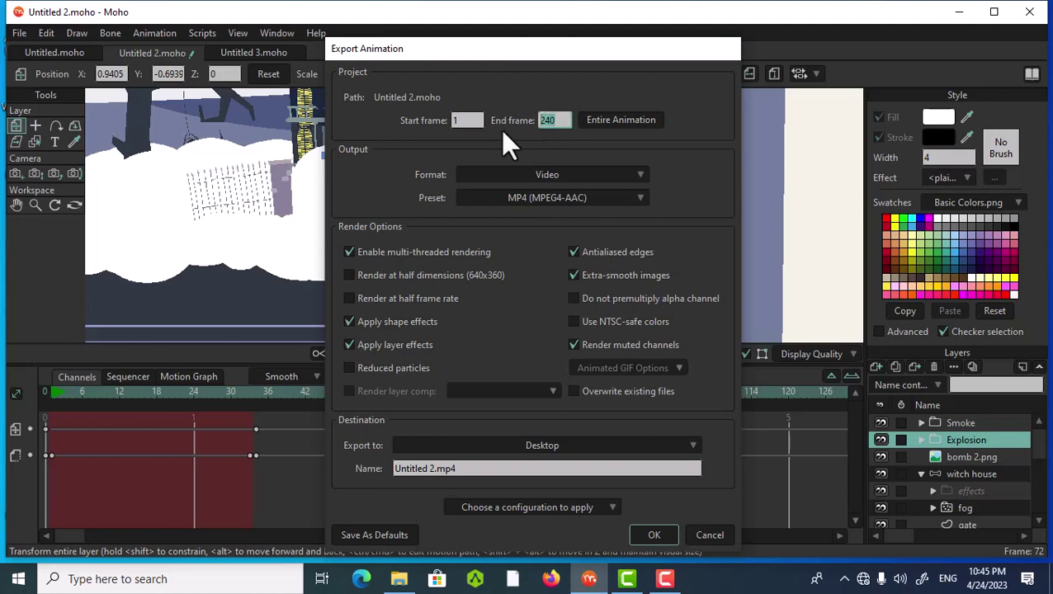
{"action": "type", "text": "70"}
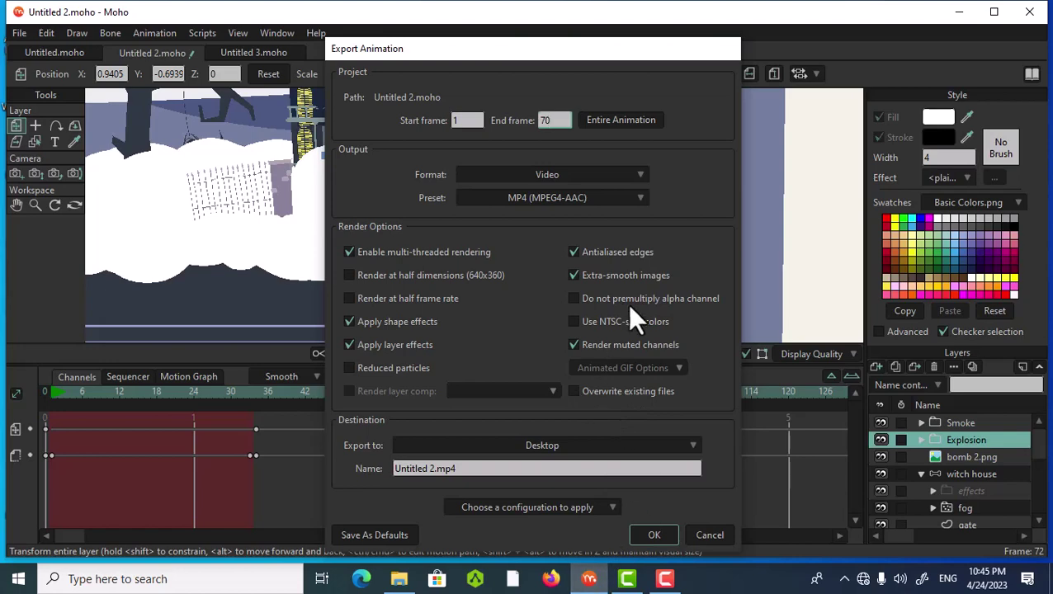
- Export the animation as a video to the Desktop under the name smoke, and maximize the export progress window
{"action": "left_click", "coordinate": [581, 446]}
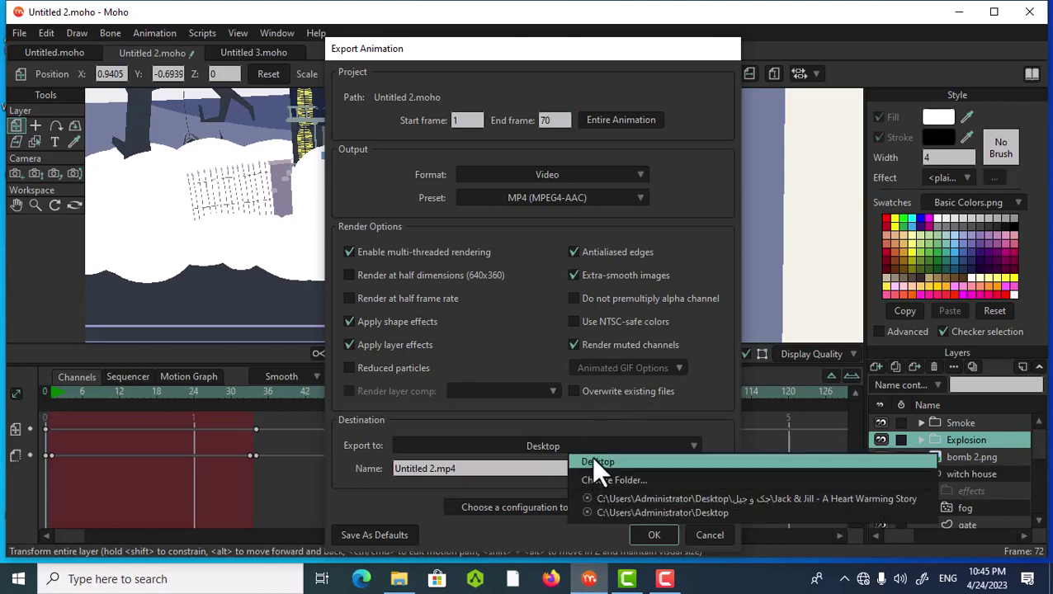
{"action": "left_click", "coordinate": [596, 463]}
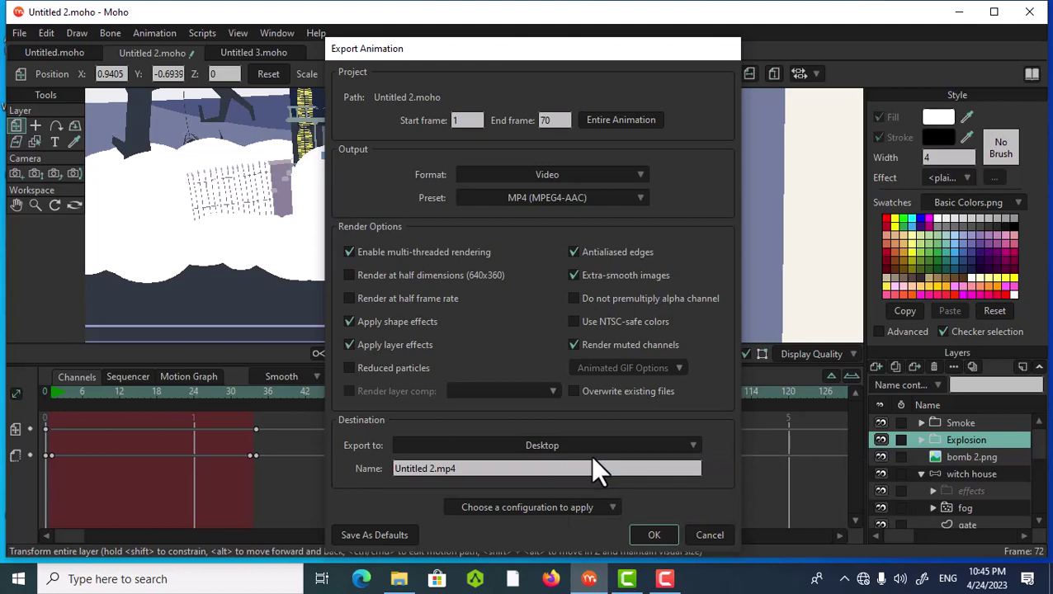
{"action": "left_click", "coordinate": [564, 177]}
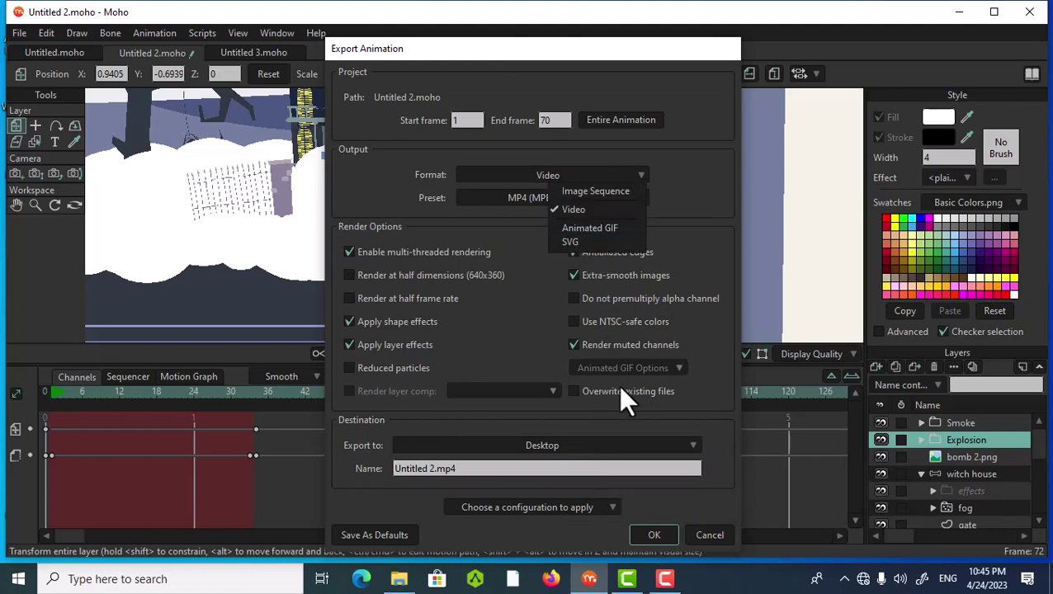
{"action": "left_click", "coordinate": [459, 466]}
{"action": "left_click", "coordinate": [459, 468]}
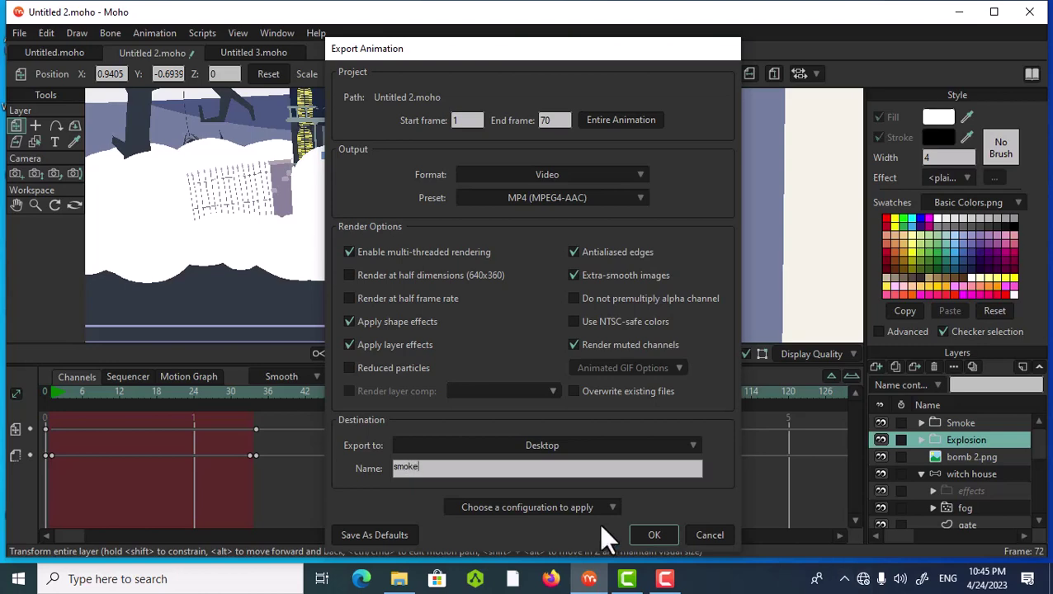
{"action": "left_click", "coordinate": [641, 539]}
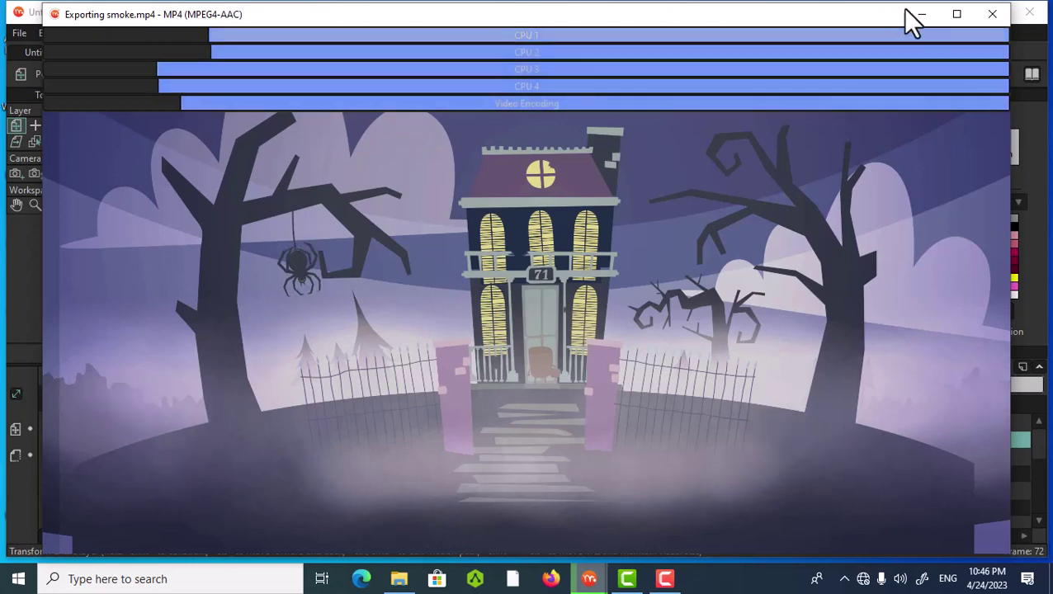
{"action": "left_click", "coordinate": [957, 14]}
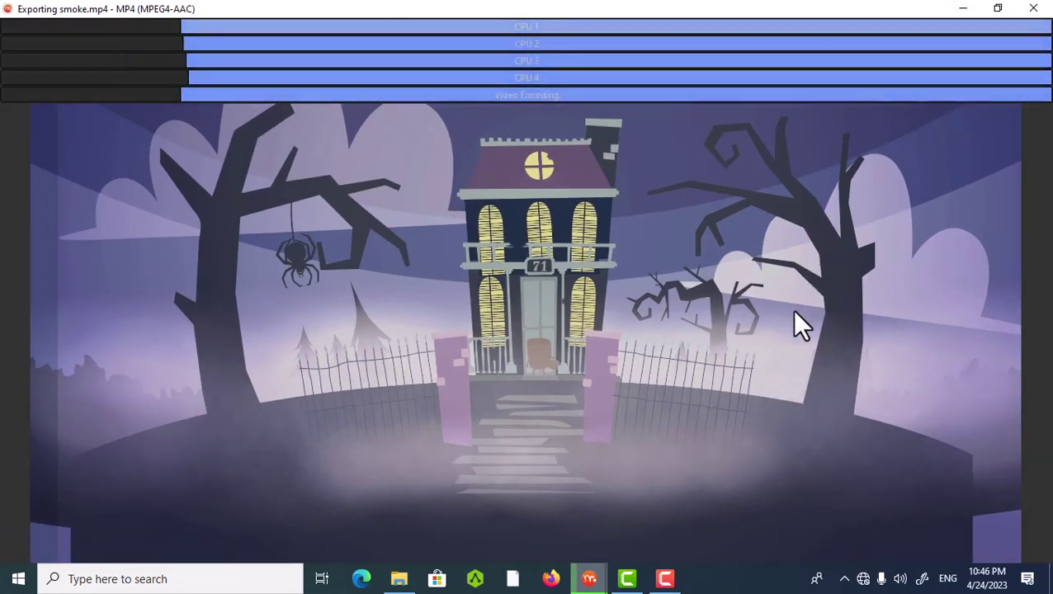